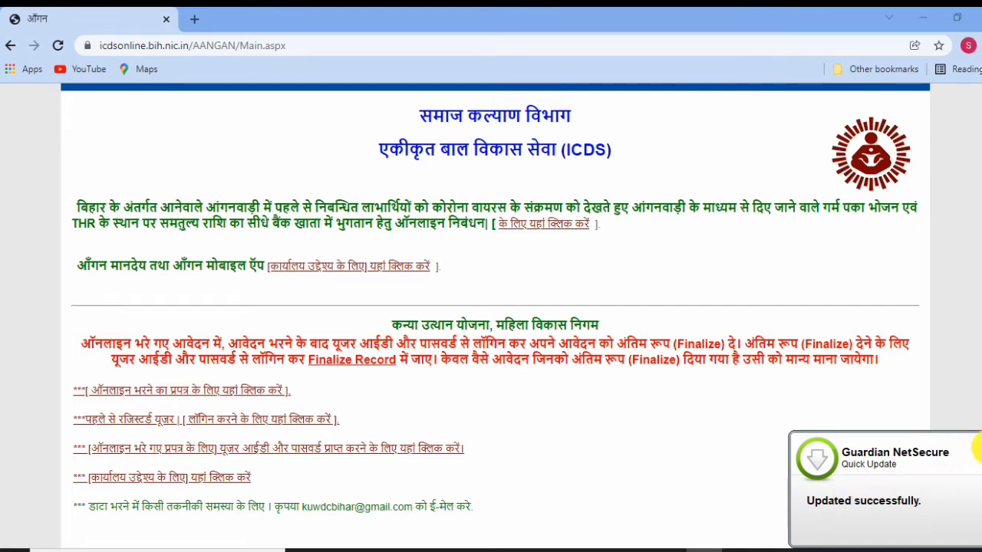
Search Google for ANGAN and open the ICDS Bihar Aangan site (icdsonline.bih.nic.in).
{"action": "left_click", "coordinate": [976, 439]}
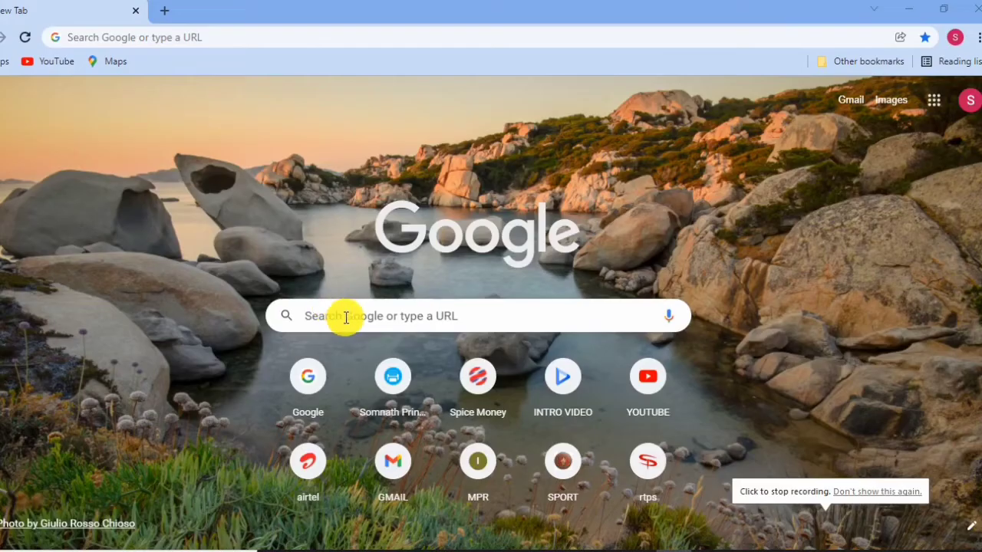
{"action": "left_click", "coordinate": [344, 316]}
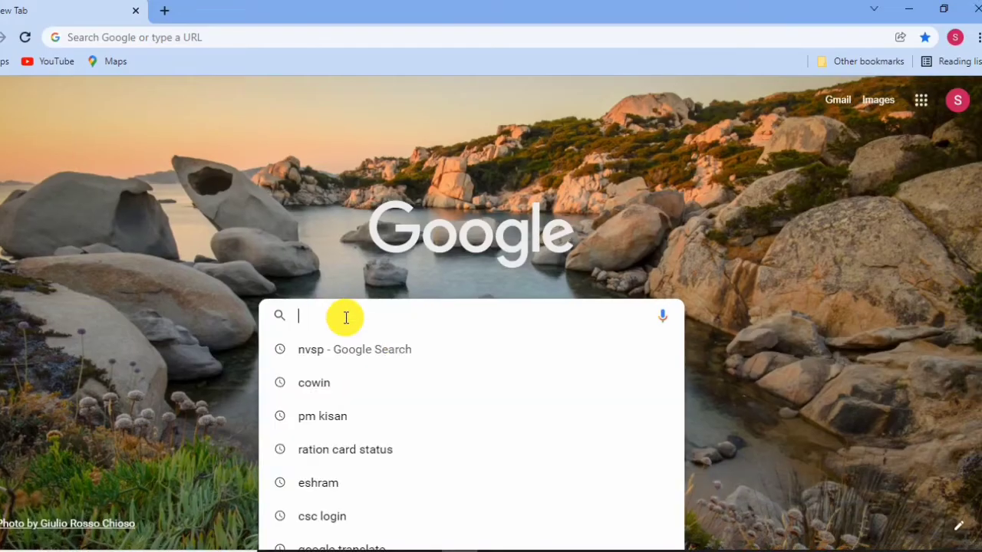
{"action": "type", "text": "ANGAN"}
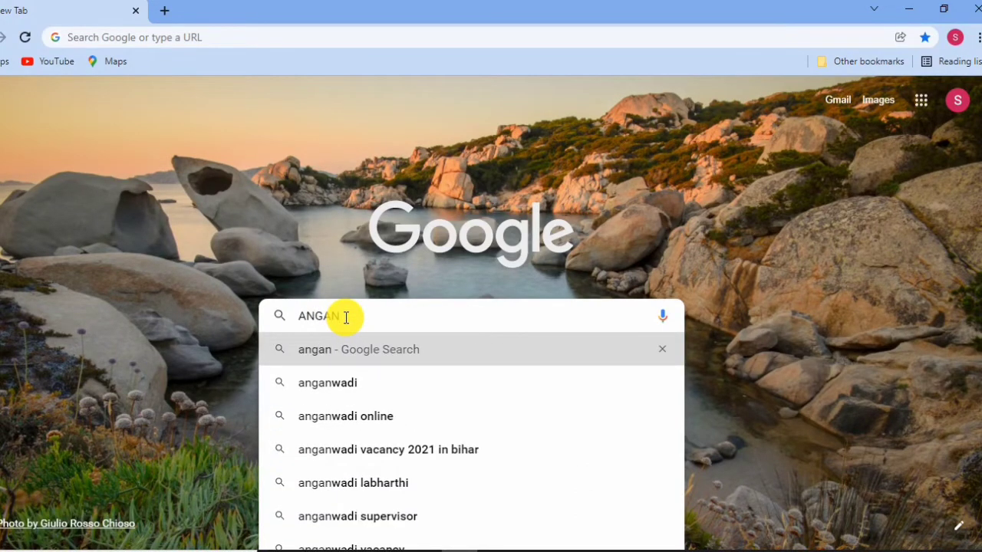
{"action": "key", "text": "Return"}
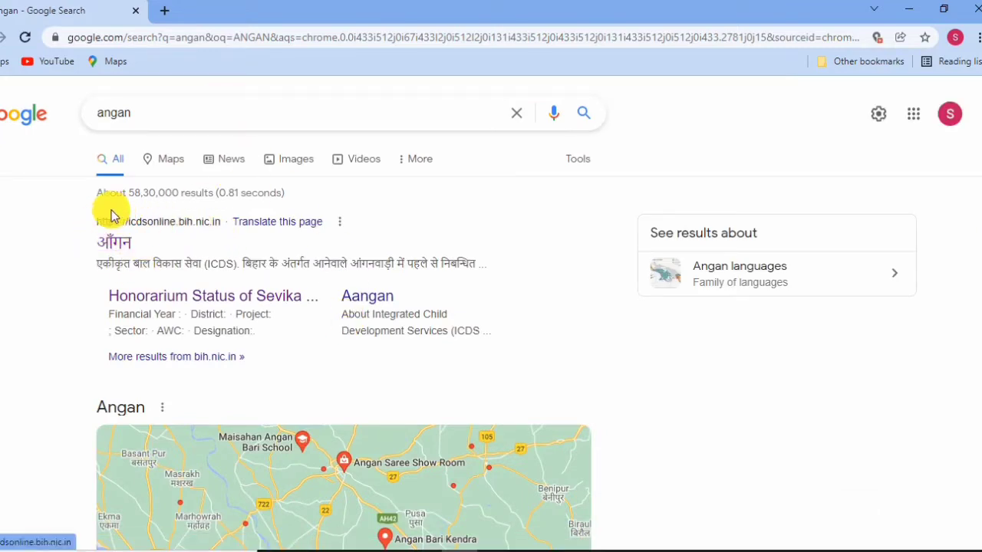
{"action": "left_click", "coordinate": [127, 245]}
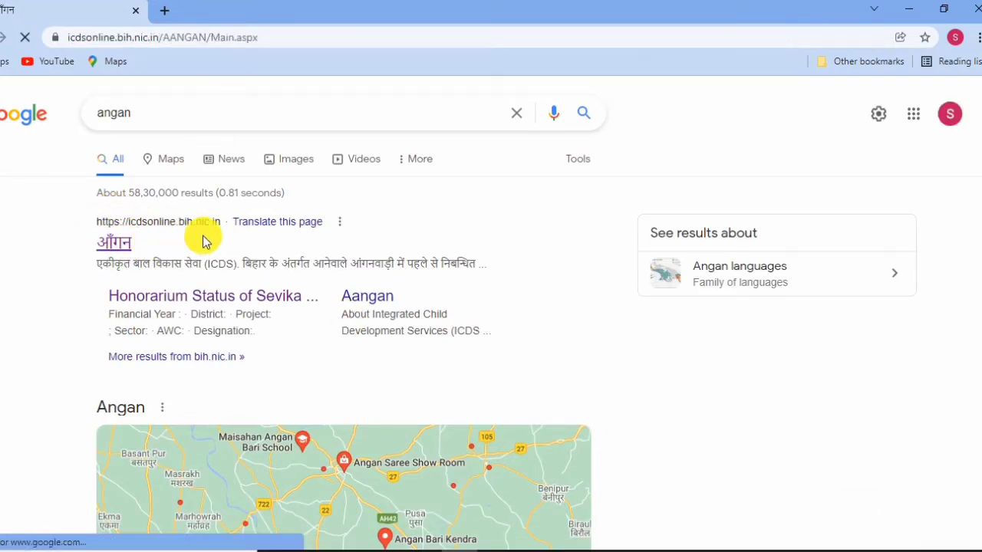
{"action": "scroll", "coordinate": [364, 374], "scroll_direction": "down", "scroll_amount": 2}
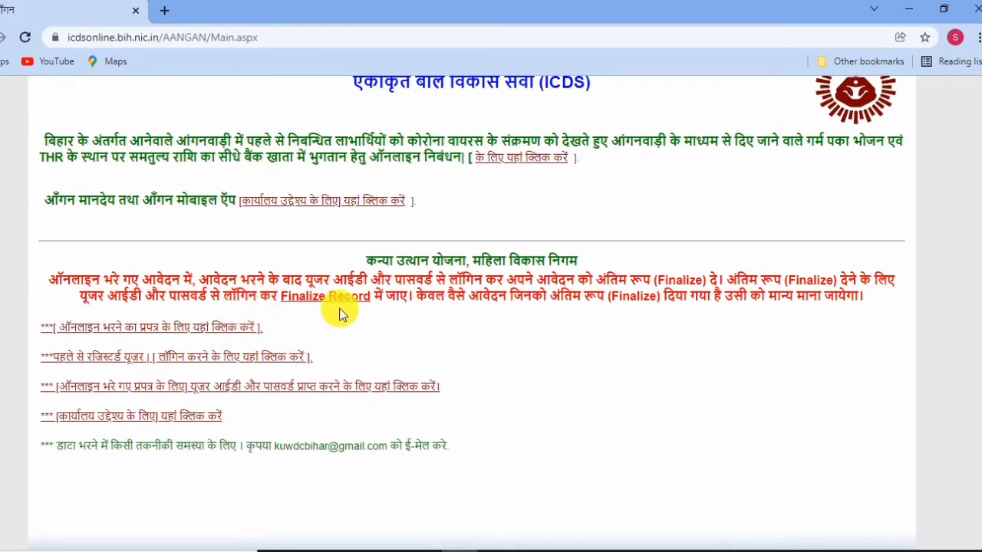
{"action": "scroll", "coordinate": [132, 219], "scroll_direction": "up", "scroll_amount": 1}
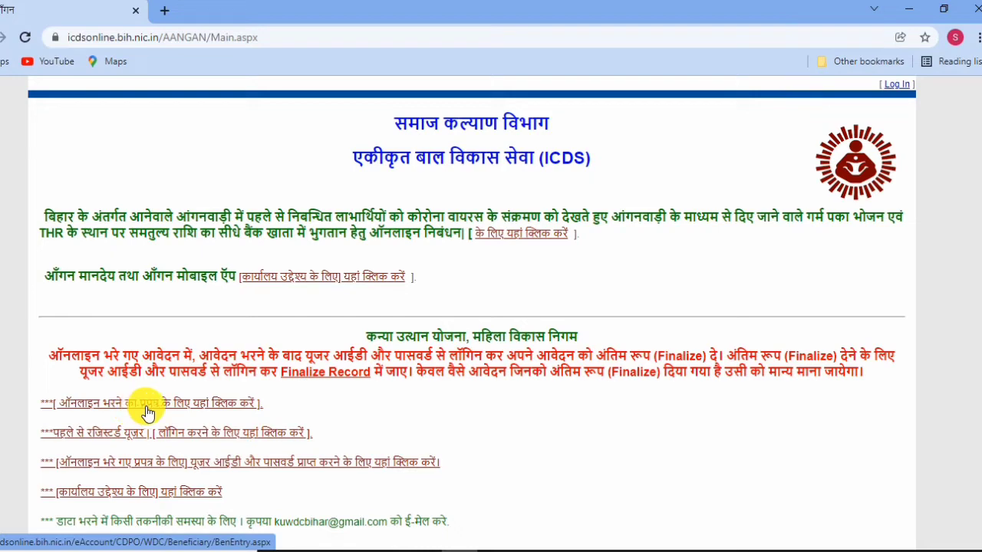
Open the Kanya Utthan Yojana online application form and confirm financial year 2021-2022.
{"action": "left_click", "coordinate": [188, 409]}
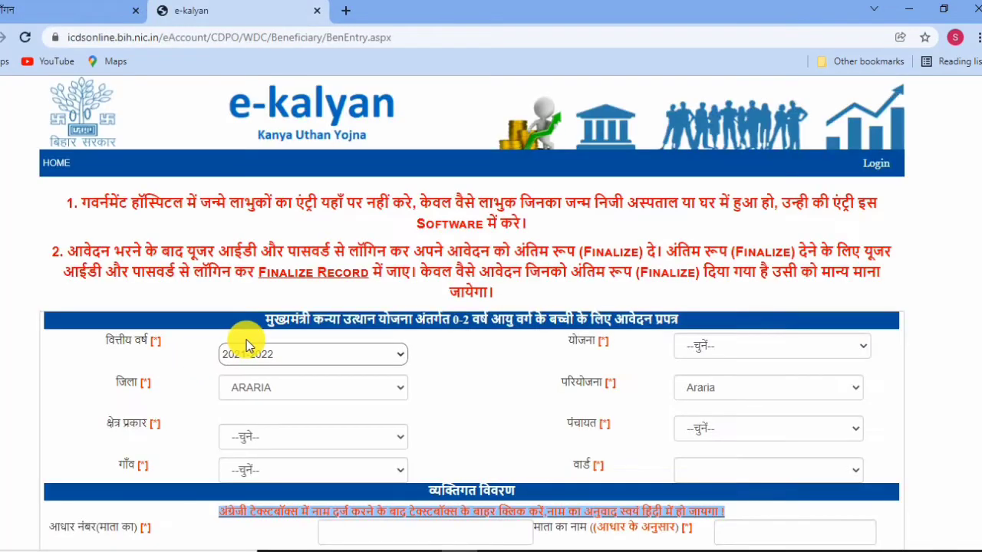
{"action": "scroll", "coordinate": [277, 345], "scroll_direction": "down", "scroll_amount": 1}
{"action": "left_click", "coordinate": [283, 276]}
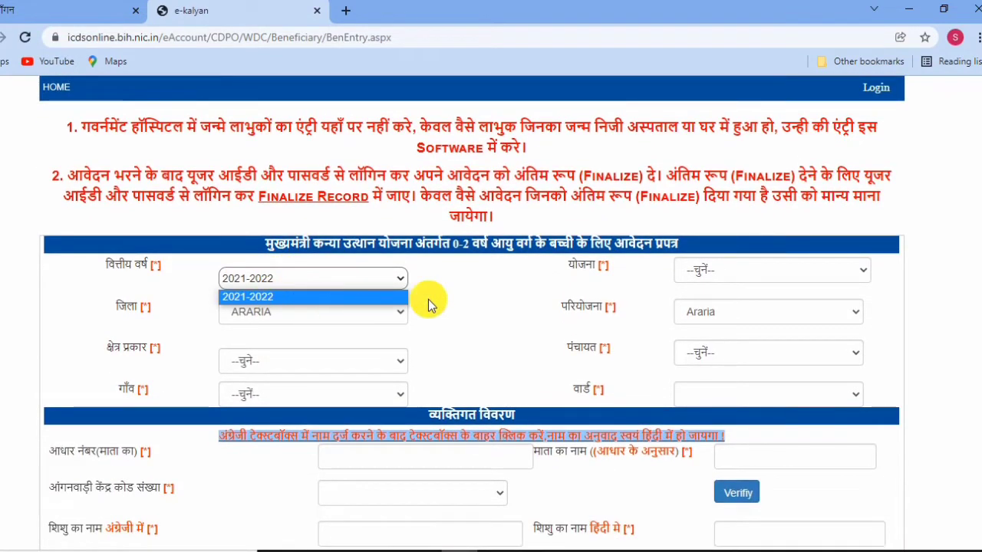
{"action": "left_click", "coordinate": [466, 293]}
{"action": "scroll", "coordinate": [473, 300], "scroll_direction": "up", "scroll_amount": 1}
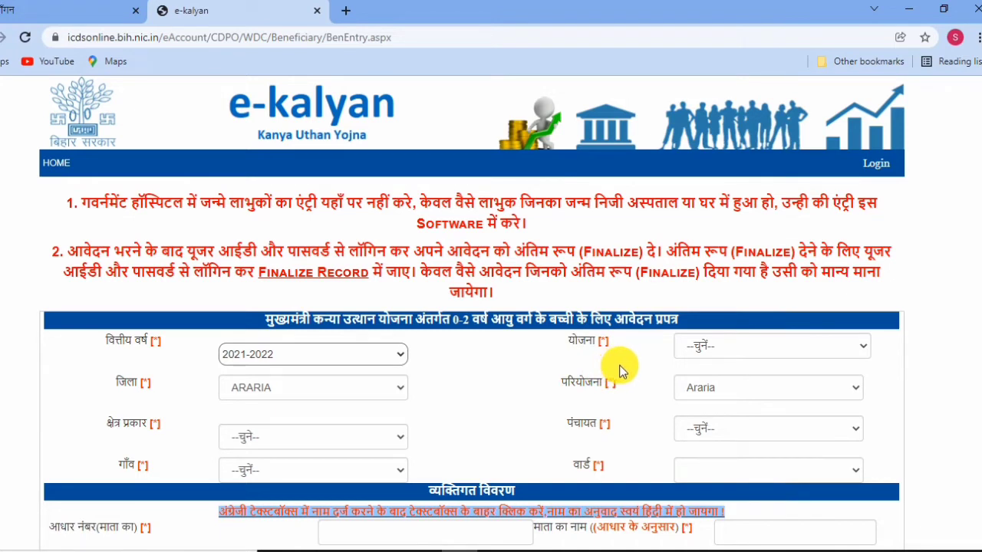
Choose Mukhyamantri Kanya Utthan Yojana (0-1) from the scheme list.
{"action": "scroll", "coordinate": [498, 327], "scroll_direction": "down", "scroll_amount": 1}
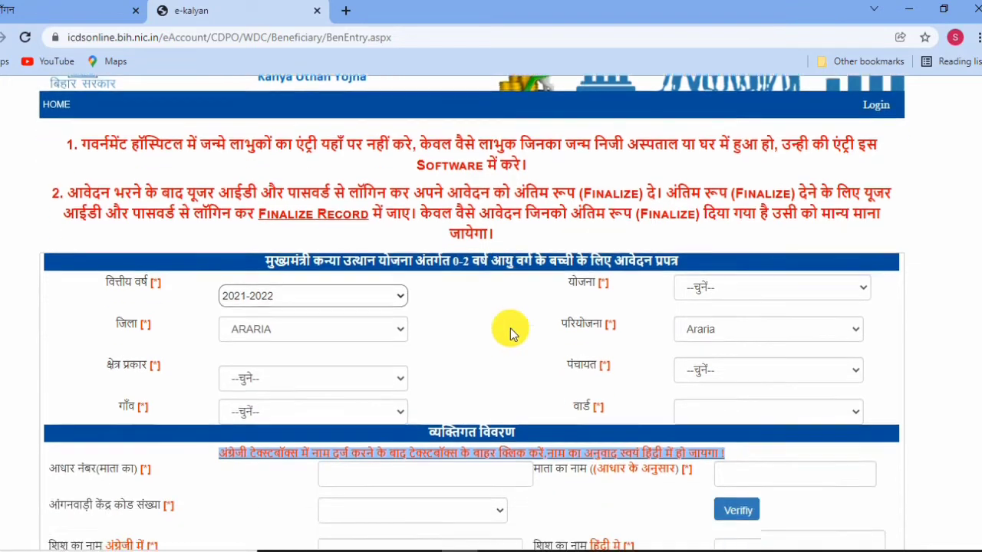
{"action": "scroll", "coordinate": [583, 292], "scroll_direction": "down", "scroll_amount": 1}
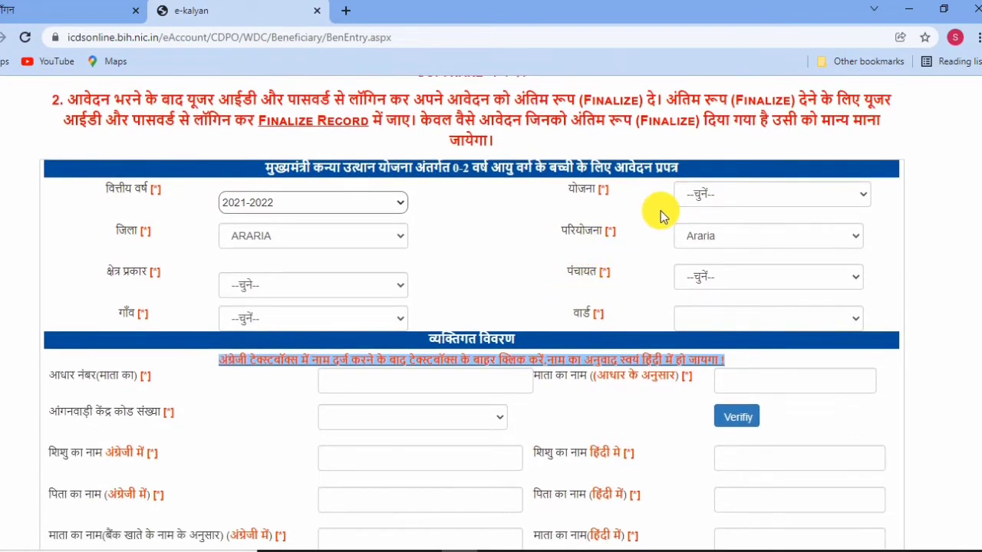
{"action": "left_click", "coordinate": [721, 192]}
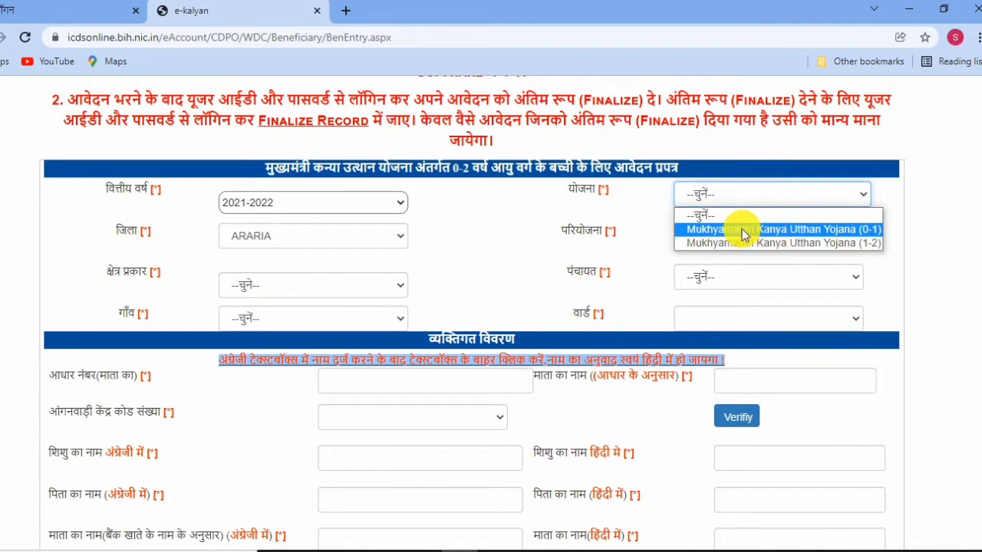
{"action": "left_click", "coordinate": [813, 229]}
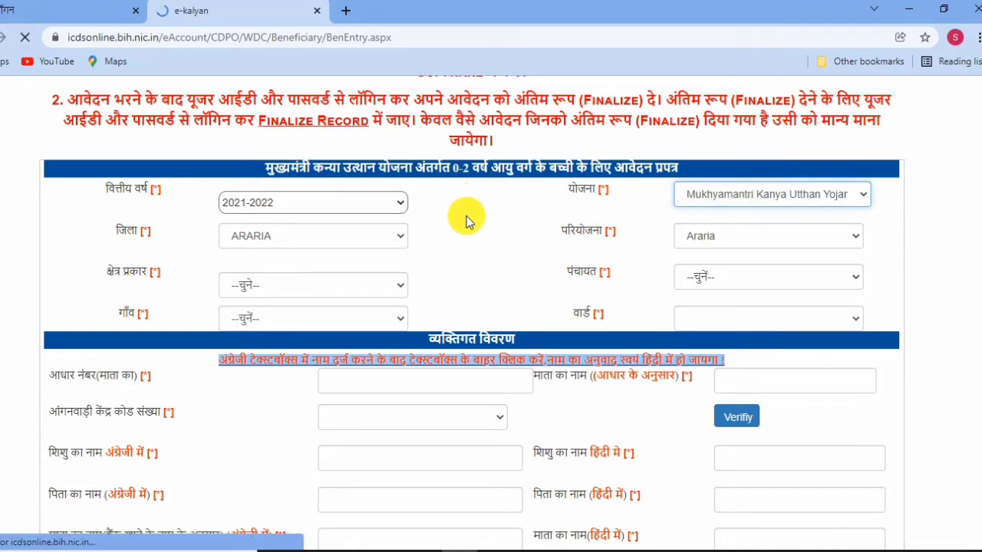
{"action": "left_click", "coordinate": [264, 237]}
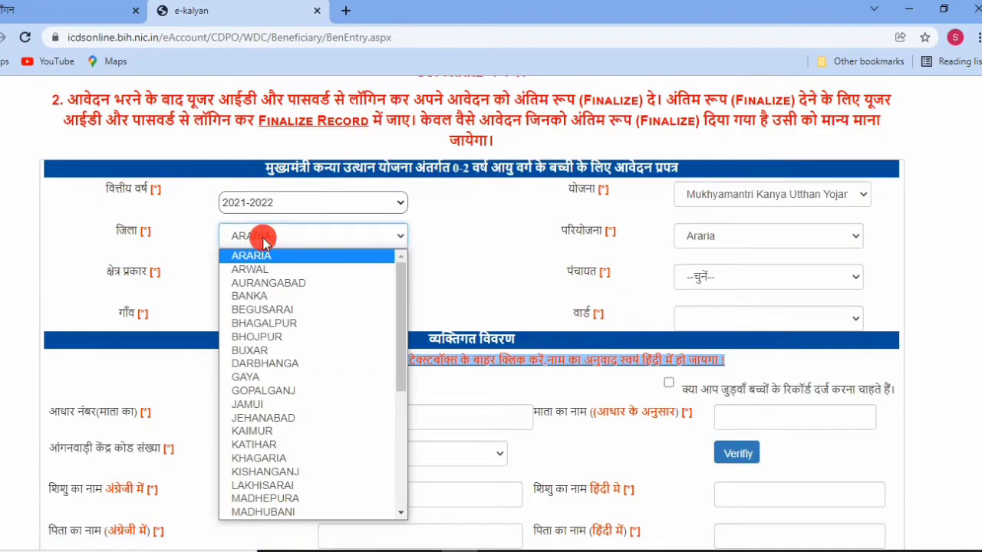
Set the district to PURBI CHAMPARAN and the project to Mehsi.
{"action": "scroll", "coordinate": [283, 433], "scroll_direction": "down", "scroll_amount": 5}
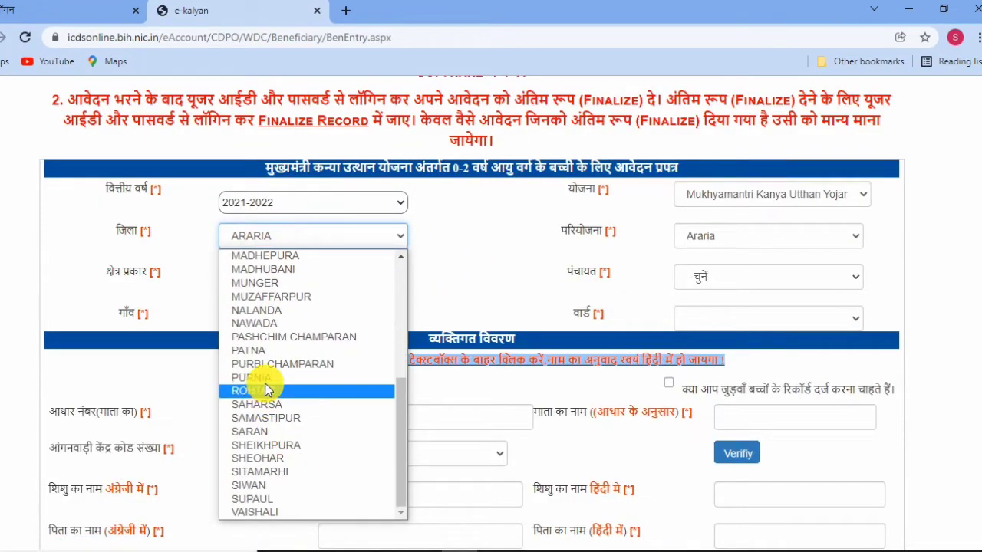
{"action": "left_click", "coordinate": [265, 367]}
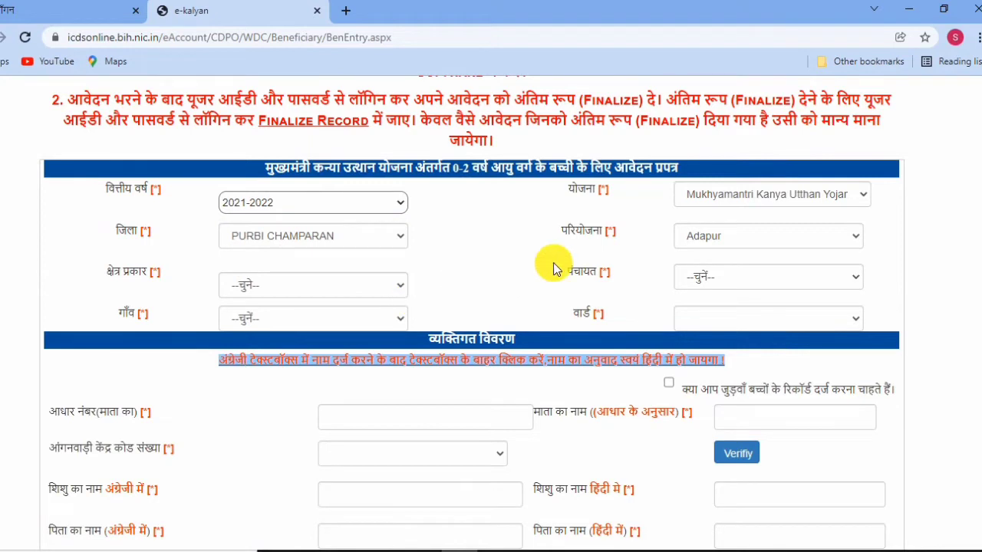
{"action": "left_click", "coordinate": [731, 237]}
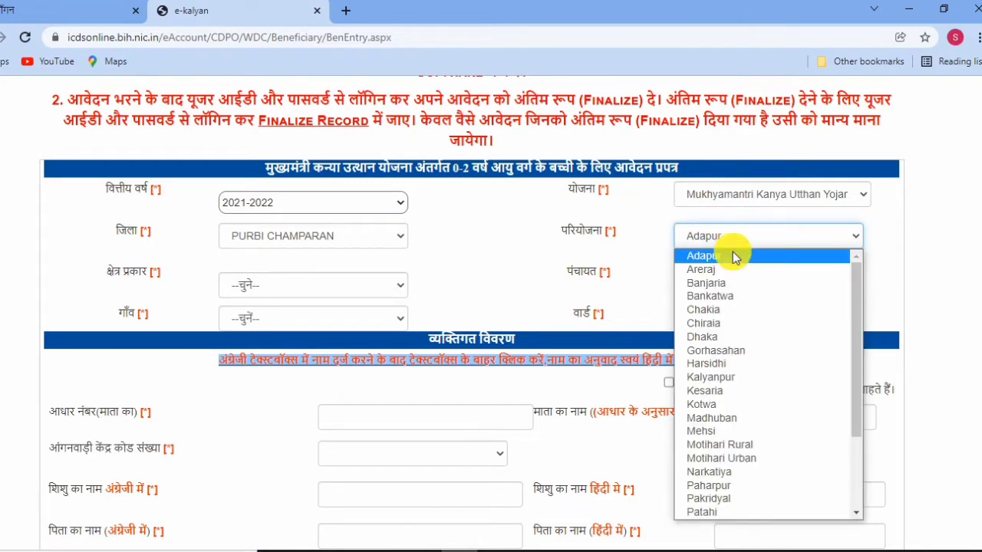
{"action": "left_click", "coordinate": [711, 431]}
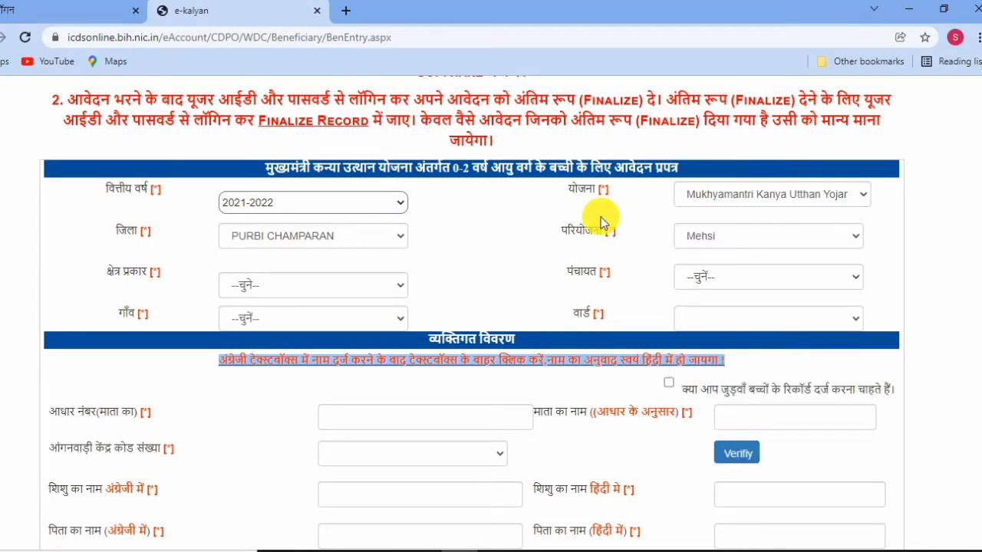
Set area type rural, panchayat JHITKAHIYA, village Jhitkahia and ward WARD-05.
{"action": "left_click", "coordinate": [360, 285]}
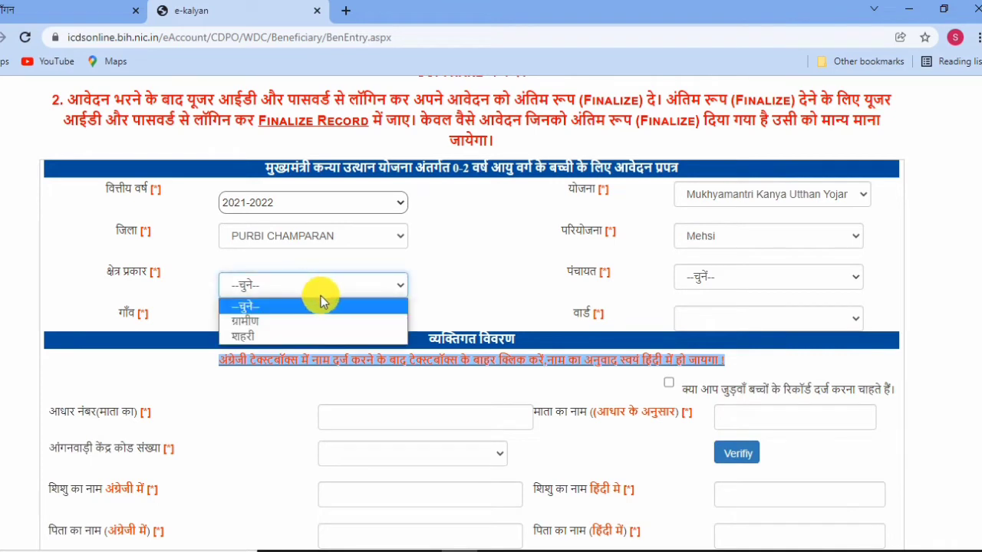
{"action": "left_click", "coordinate": [265, 320]}
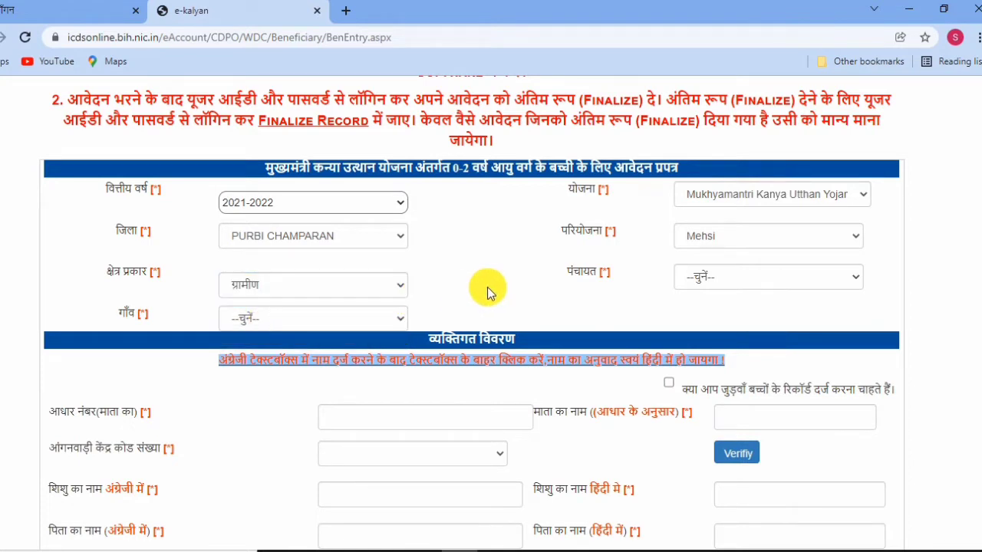
{"action": "left_click", "coordinate": [734, 283]}
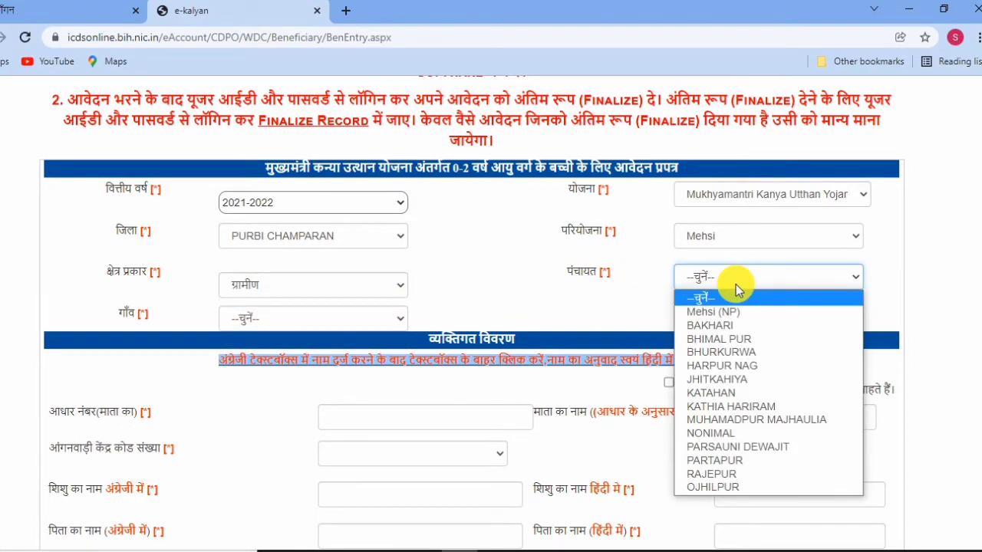
{"action": "left_click", "coordinate": [725, 381]}
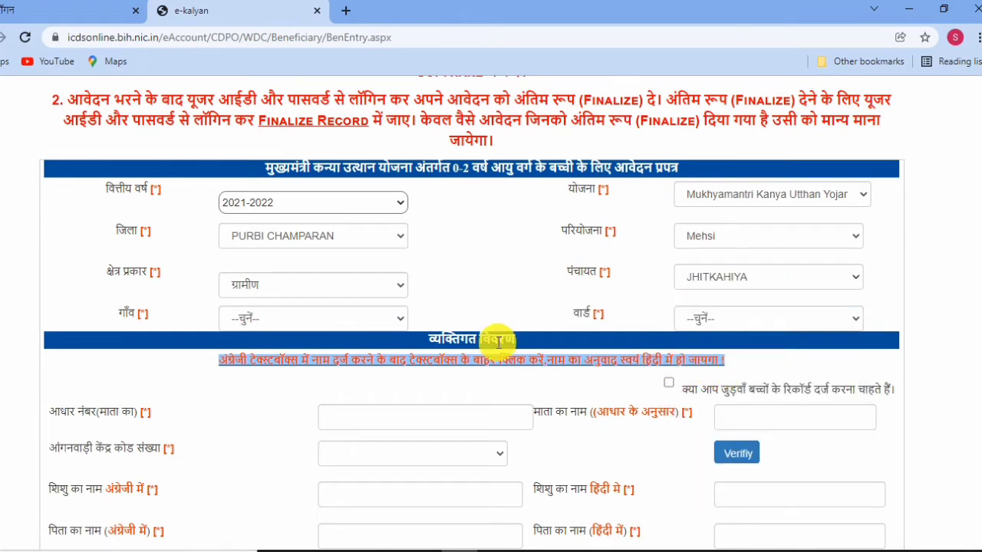
{"action": "left_click", "coordinate": [307, 321]}
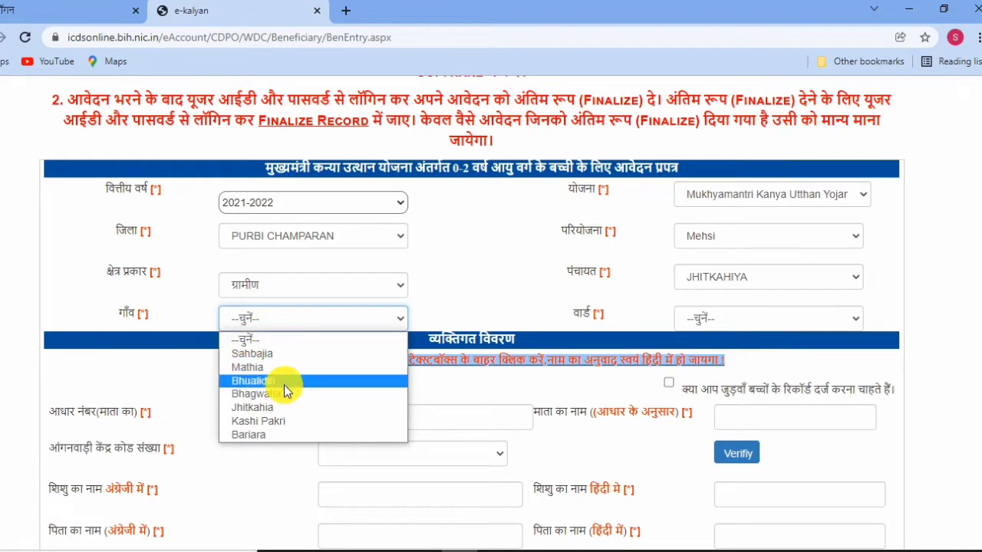
{"action": "left_click", "coordinate": [312, 407]}
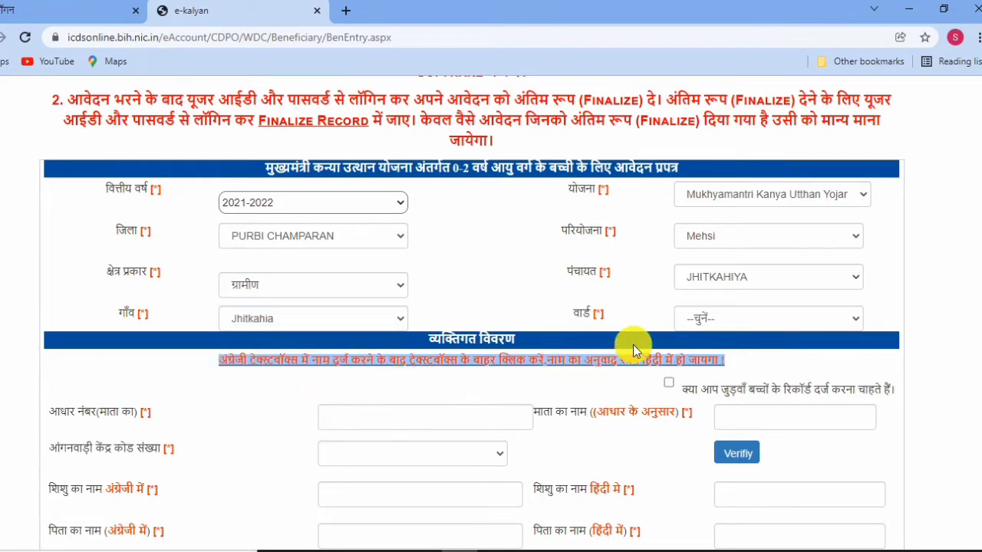
{"action": "left_click", "coordinate": [739, 317]}
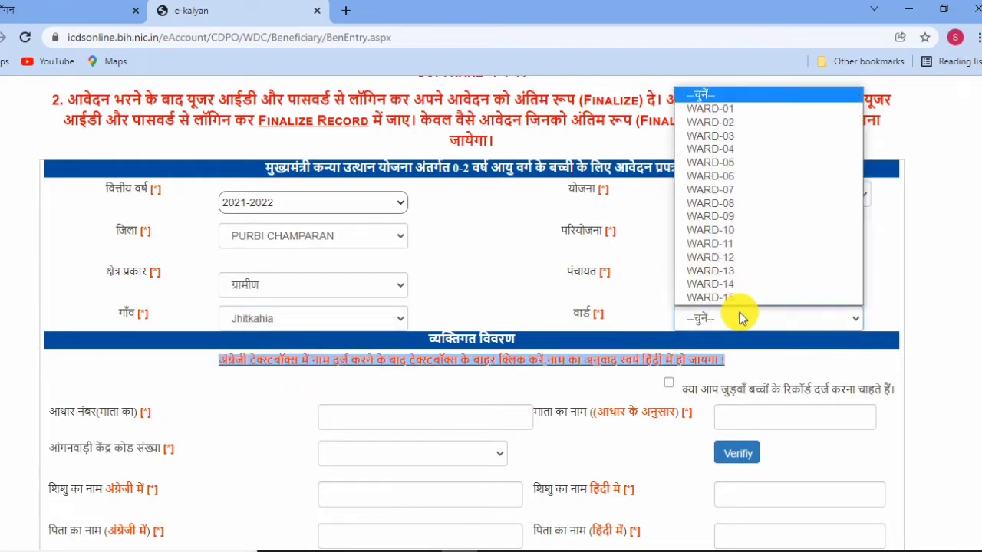
{"action": "left_click", "coordinate": [748, 168]}
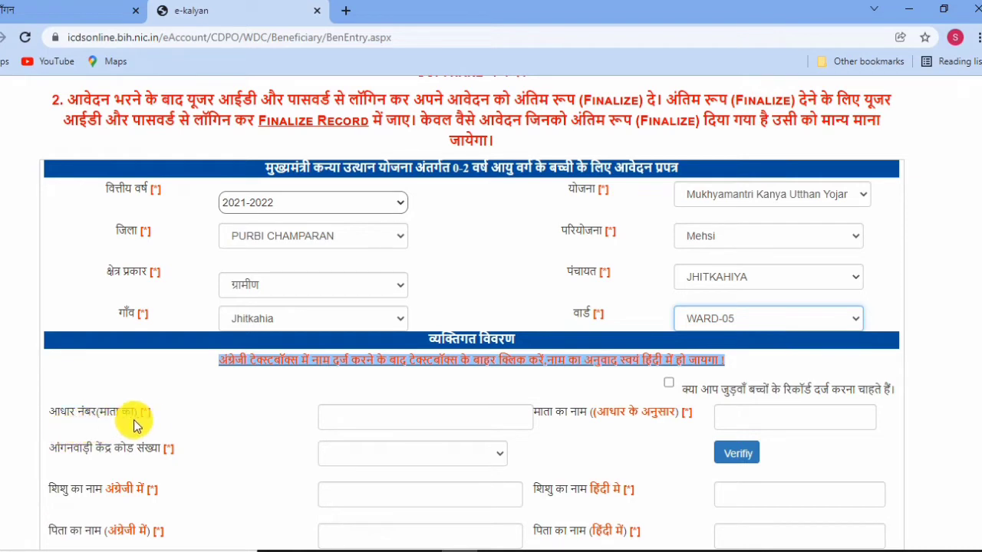
Enter the mother's Aadhaar number and Aadhaar name, then verify the Aadhaar as valid.
{"action": "left_click", "coordinate": [366, 422]}
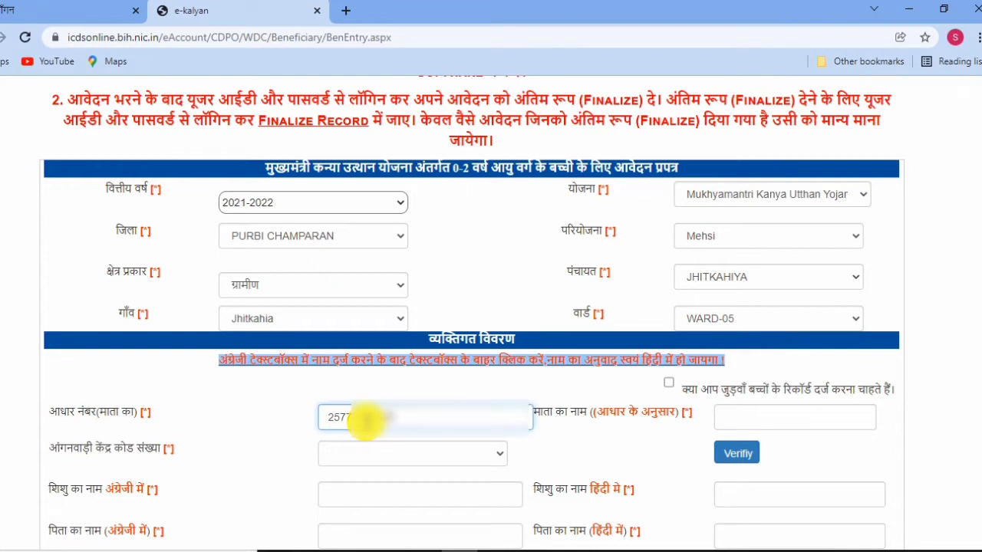
{"action": "left_click", "coordinate": [776, 418]}
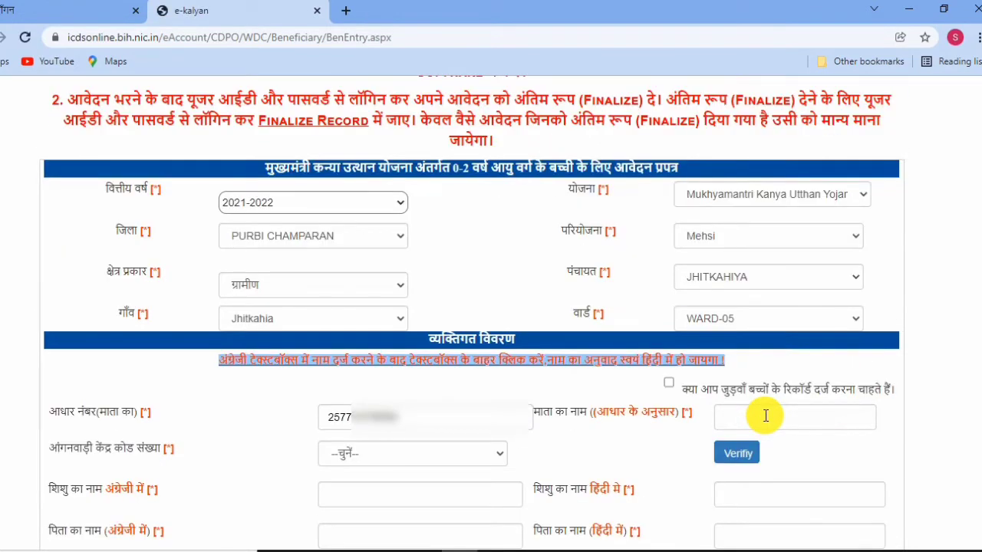
{"action": "left_click", "coordinate": [765, 416]}
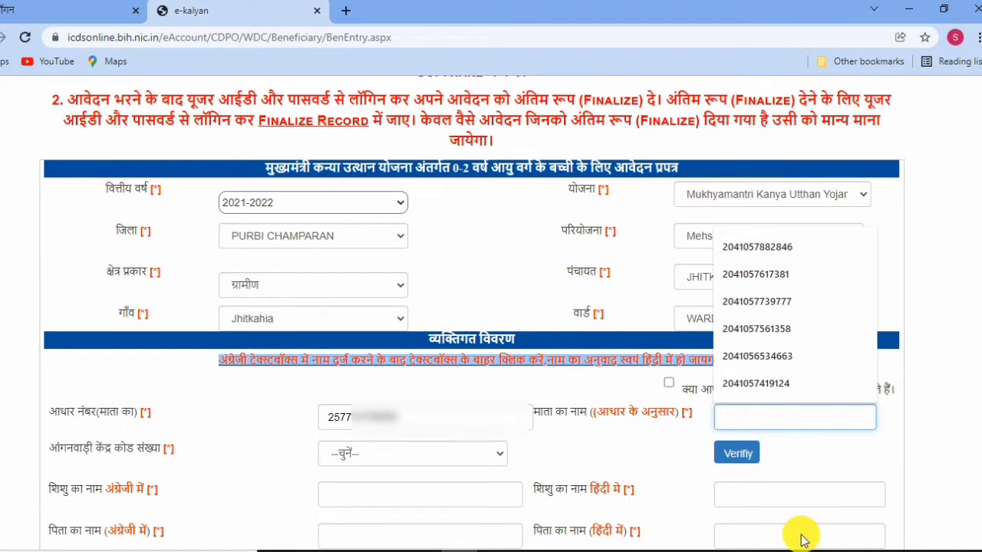
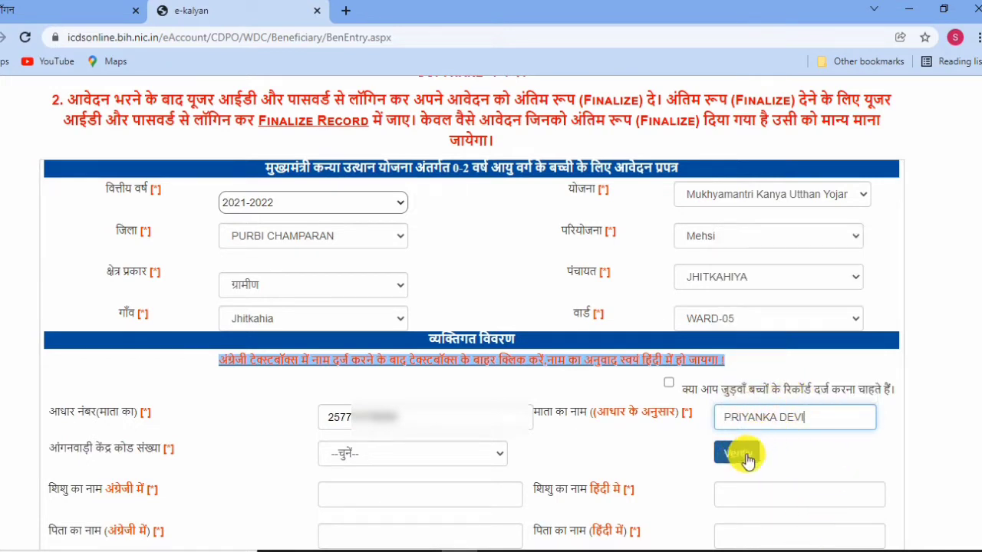
{"action": "left_click", "coordinate": [737, 459]}
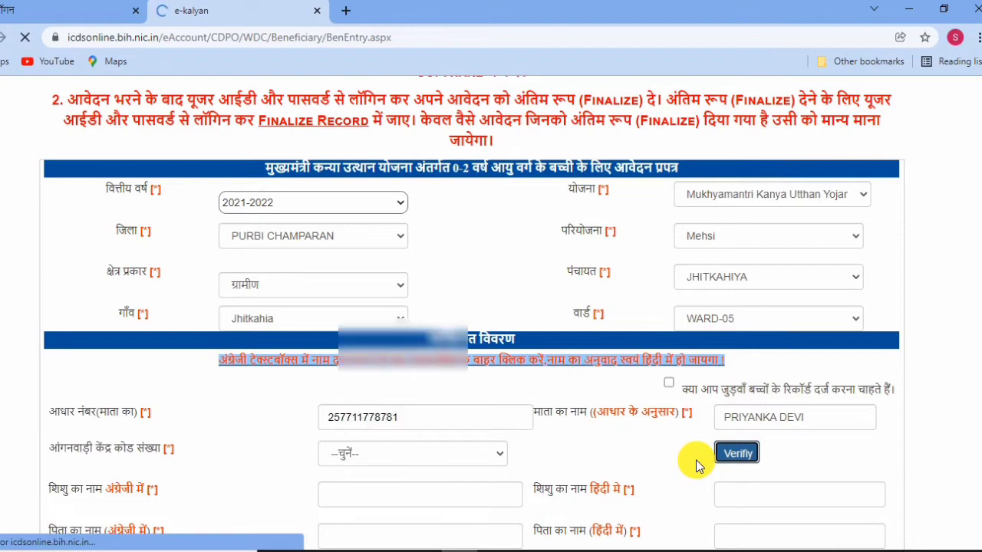
{"action": "scroll", "coordinate": [707, 455], "scroll_direction": "down", "scroll_amount": 1}
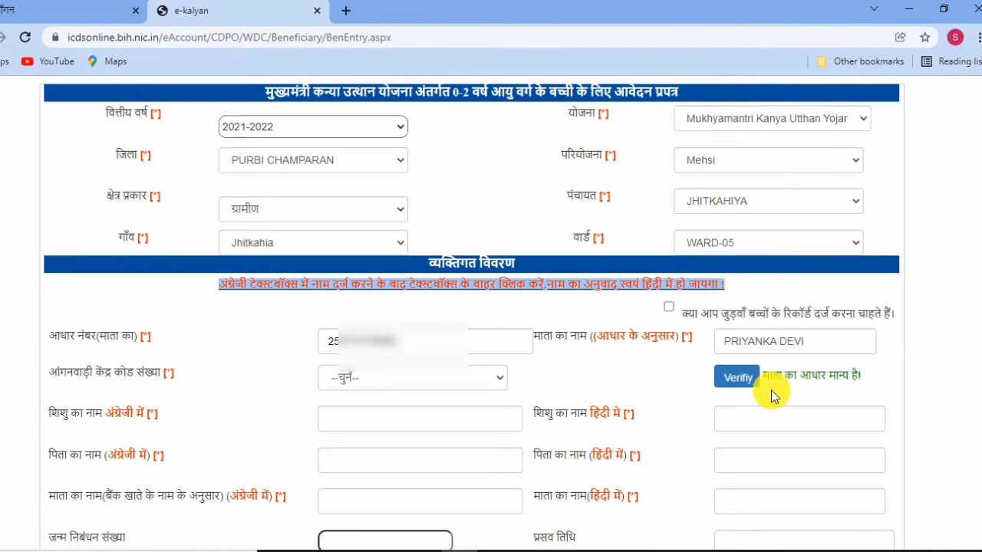
{"action": "left_click_drag", "start_coordinate": [771, 387], "coordinate": [868, 383]}
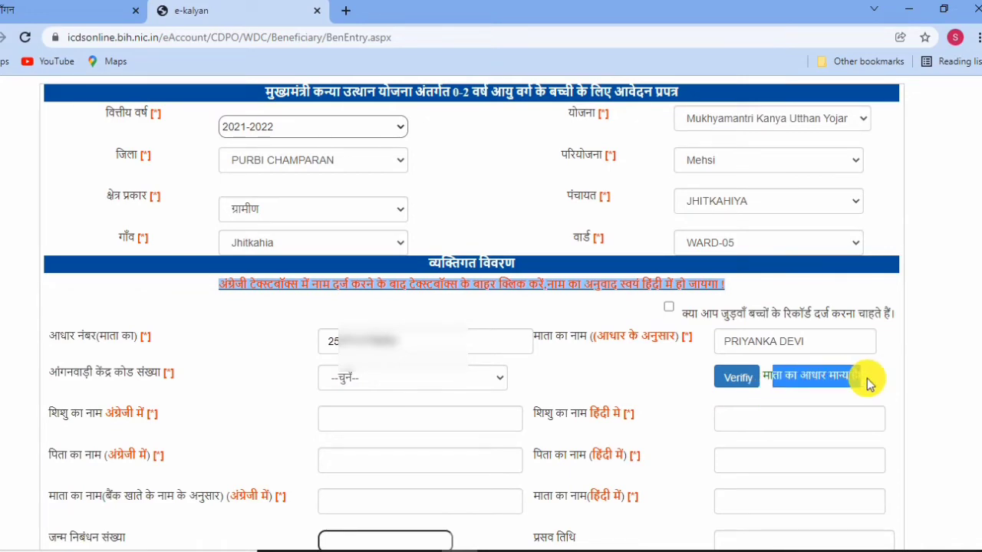
{"action": "left_click", "coordinate": [824, 372]}
{"action": "scroll", "coordinate": [235, 388], "scroll_direction": "down", "scroll_amount": 1}
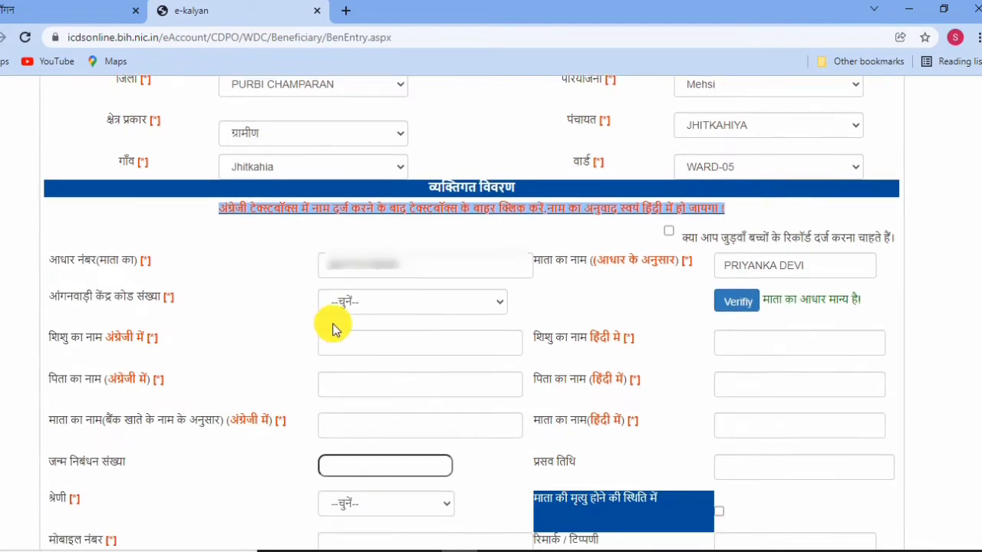
{"action": "left_click", "coordinate": [347, 307]}
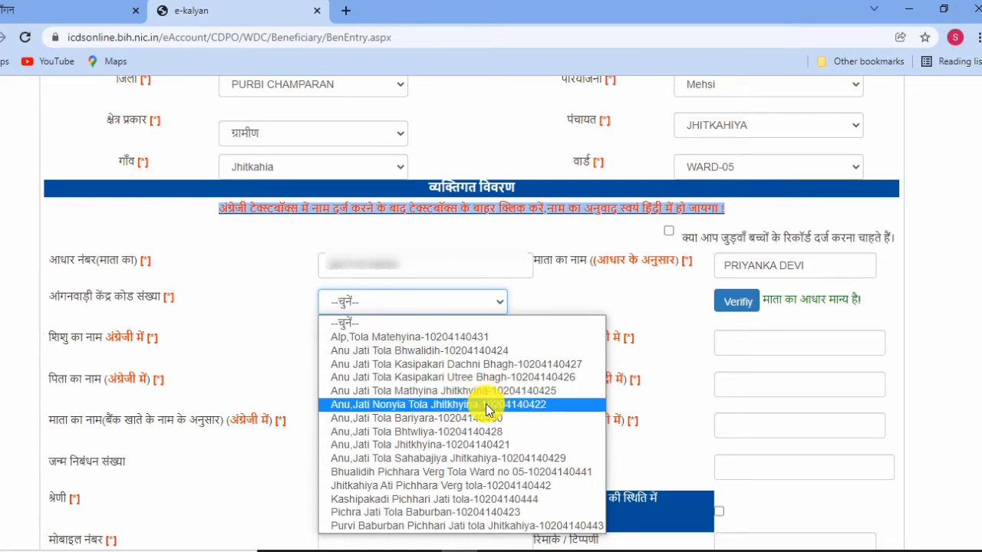
{"action": "left_click", "coordinate": [499, 447]}
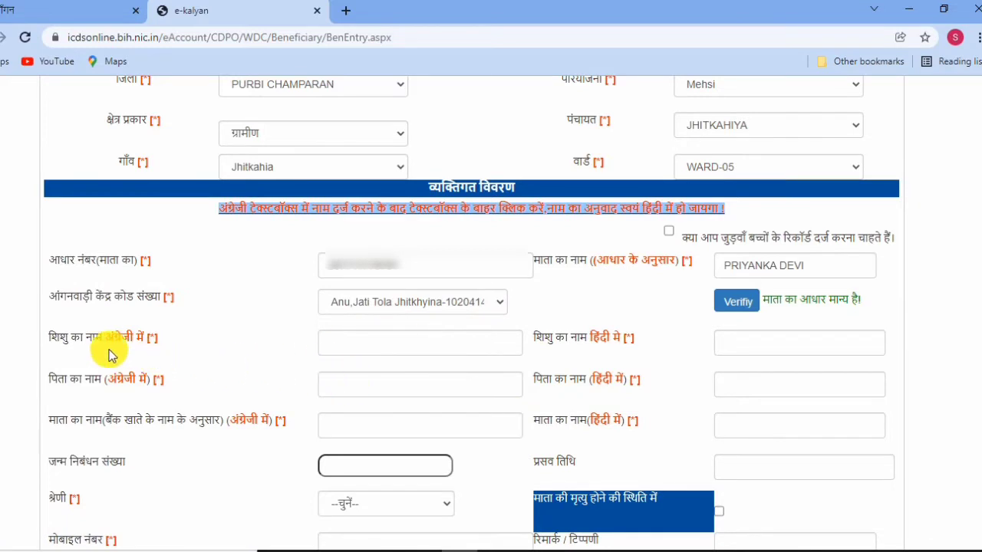
Enter the girl child's name in both the English and Hindi name fields.
{"action": "left_click", "coordinate": [357, 342]}
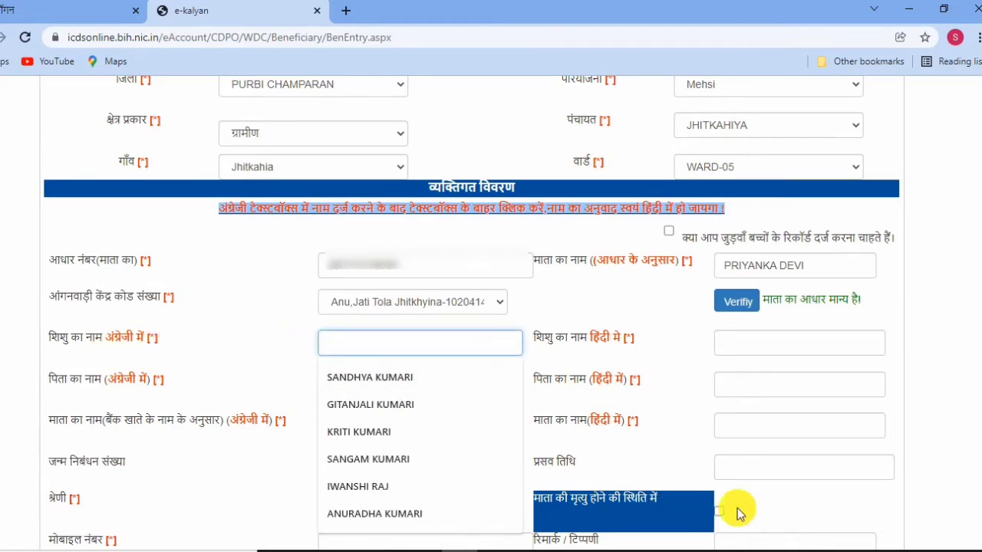
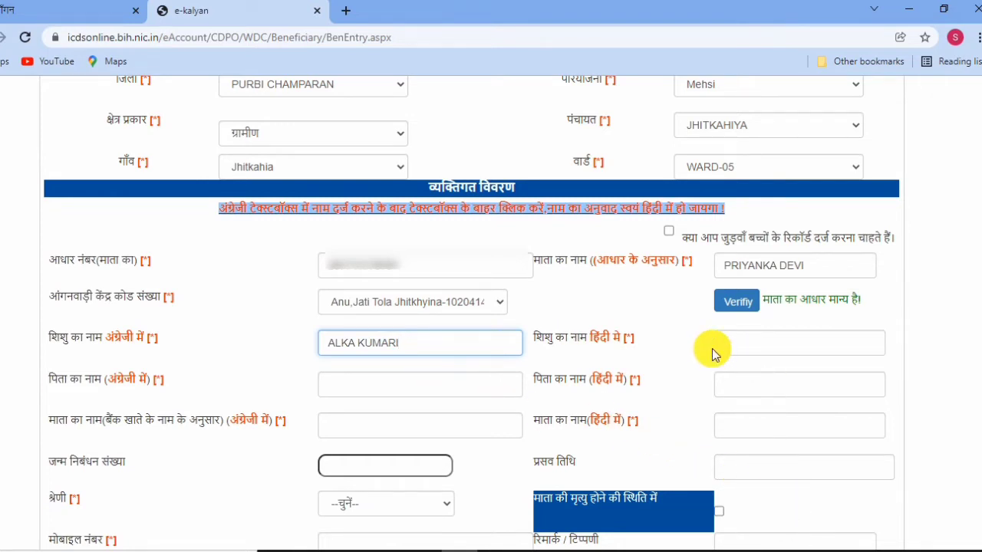
{"action": "left_click", "coordinate": [756, 344]}
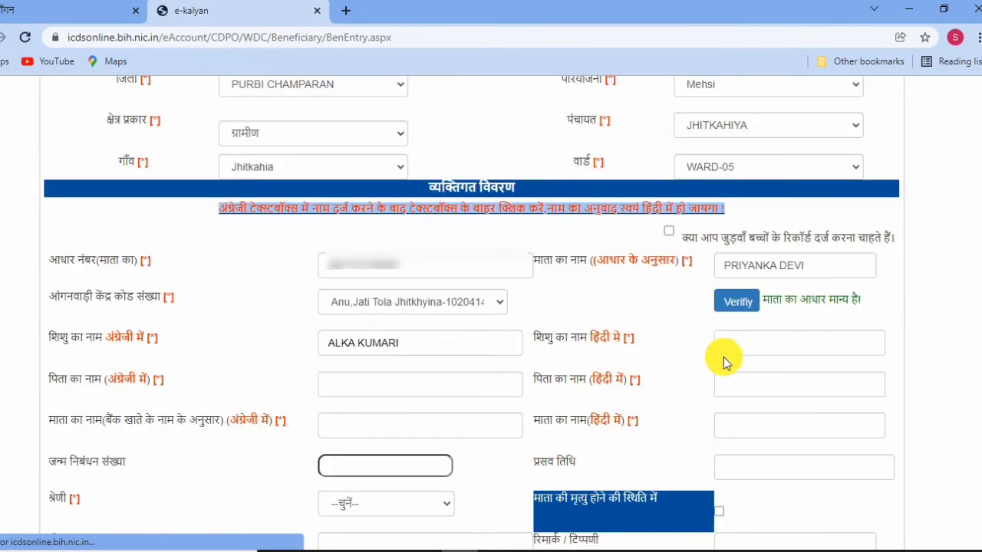
{"action": "left_click", "coordinate": [734, 338]}
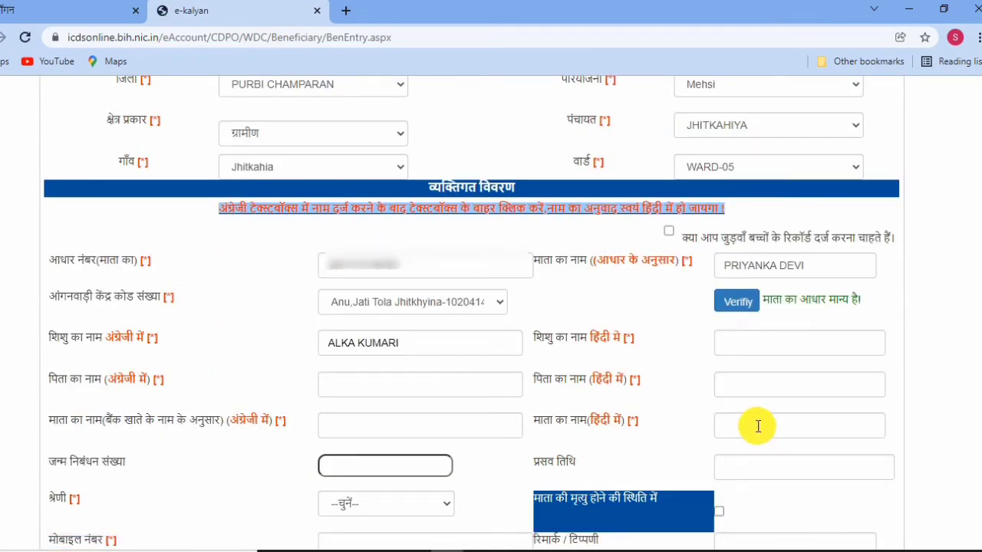
{"action": "left_click", "coordinate": [752, 344]}
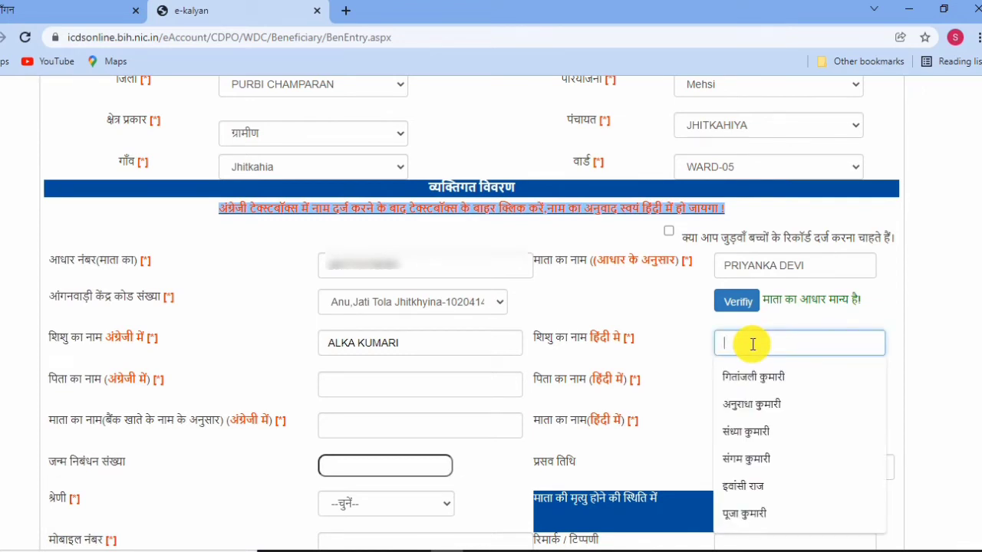
{"action": "type", "text": "ि"}
{"action": "key", "text": "BackSpace"}
{"action": "key", "text": "BackSpace"}
{"action": "key", "text": "BackSpace"}
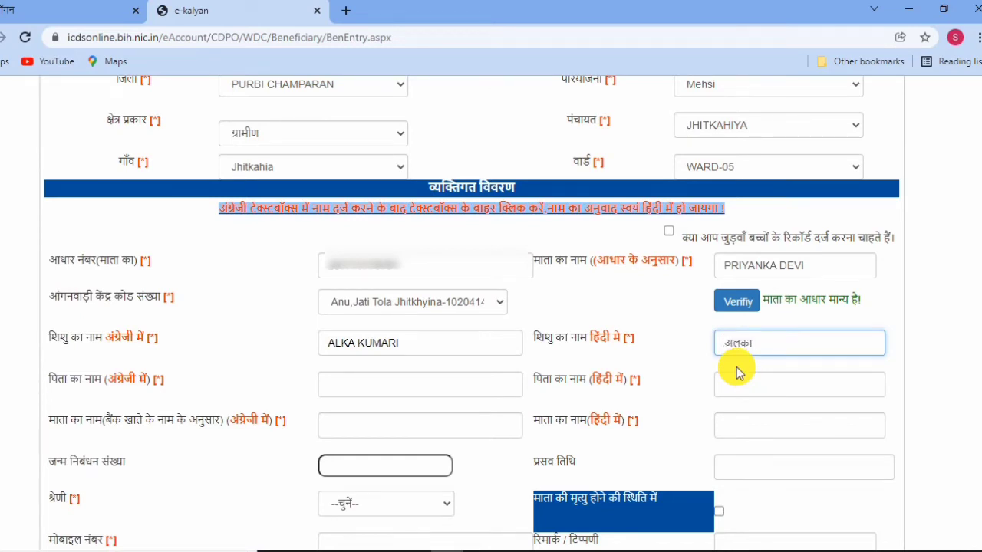
{"action": "type", "text": "KUMARI"}
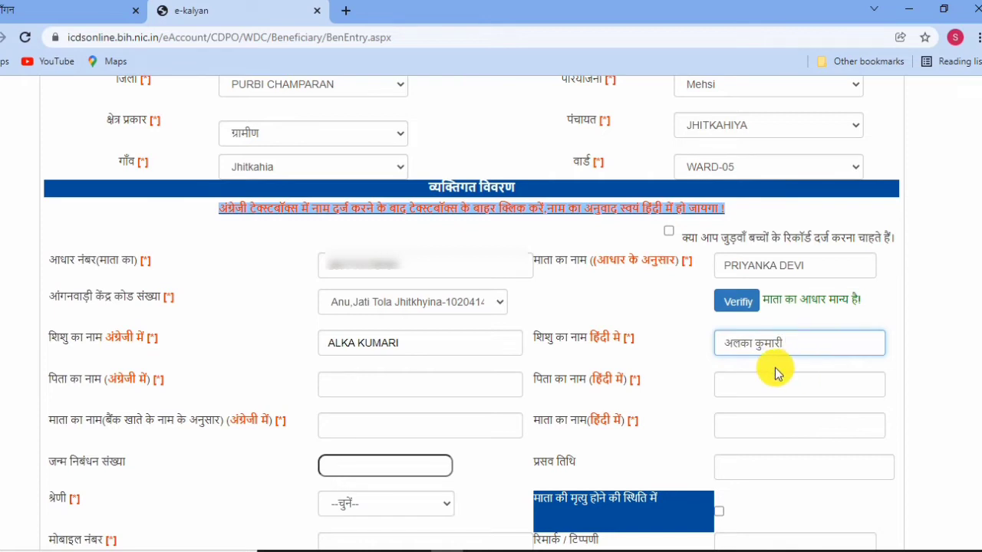
{"action": "left_click", "coordinate": [374, 383]}
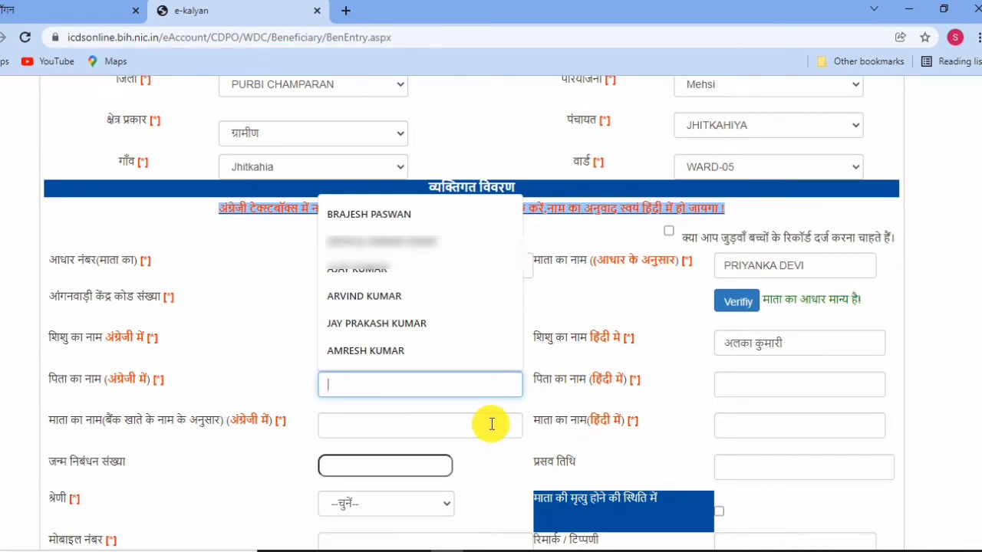
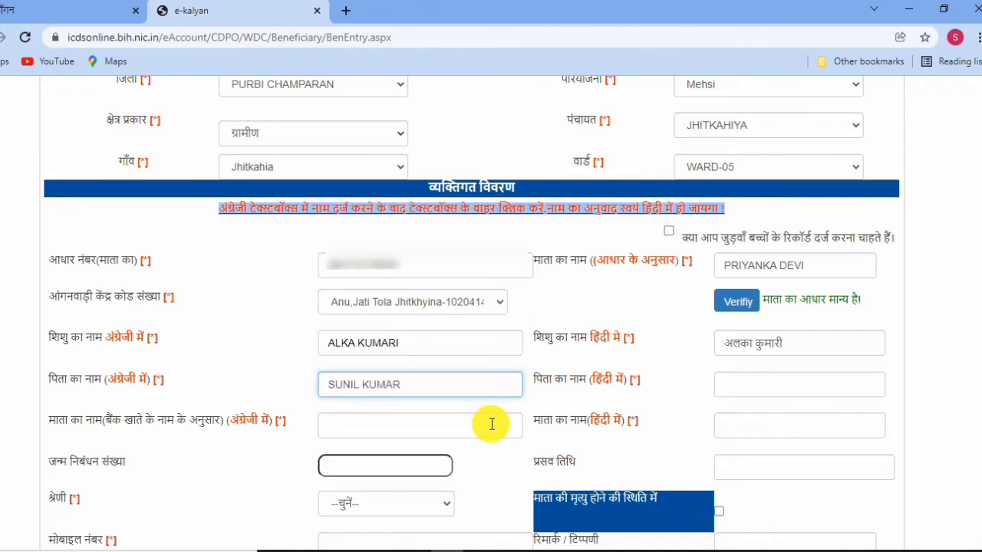
Enter the father's name in English and in Hindi.
{"action": "left_click", "coordinate": [688, 385]}
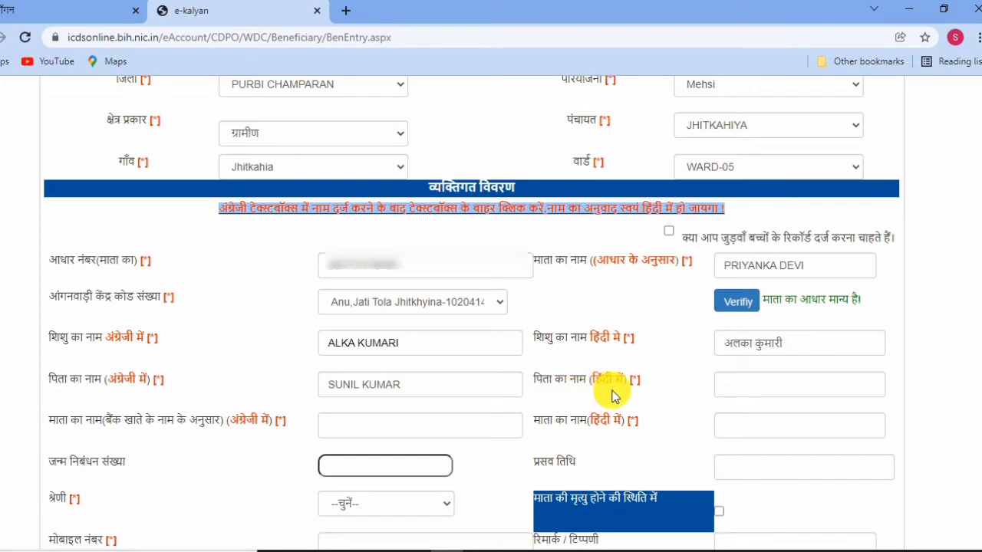
{"action": "left_click", "coordinate": [734, 381]}
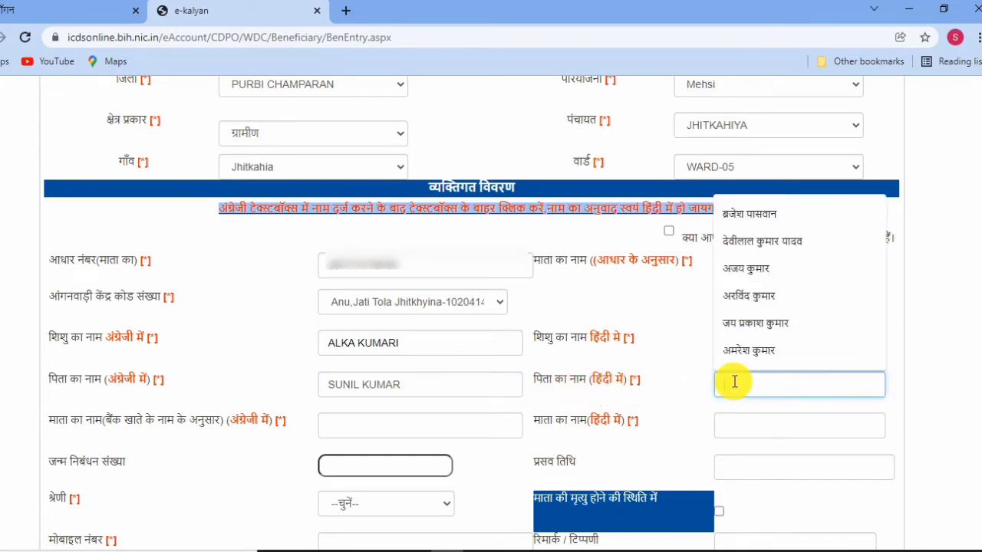
{"action": "type", "text": "S"}
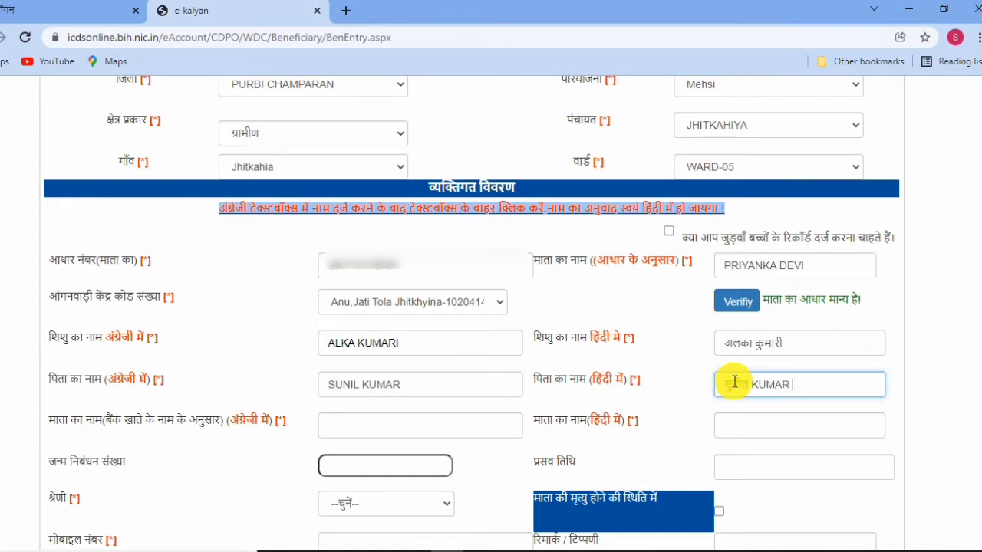
{"action": "left_click", "coordinate": [695, 403]}
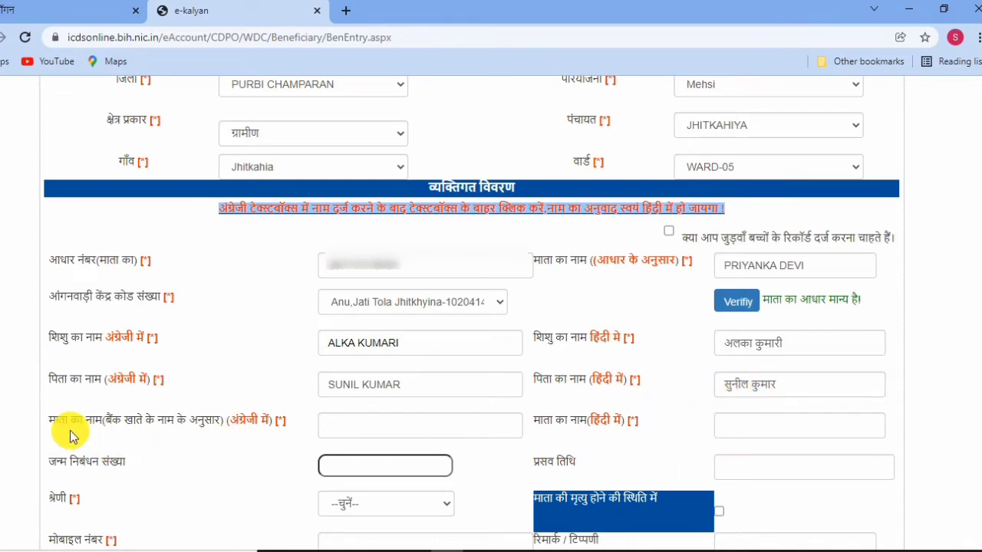
Enter the mother's name in English and have it transliterated into Hindi.
{"action": "left_click", "coordinate": [361, 424]}
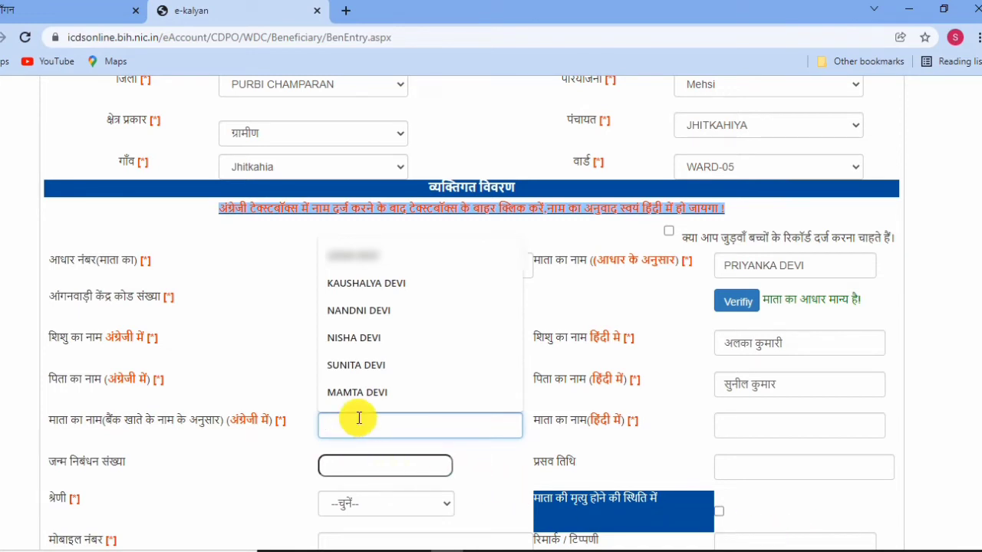
{"action": "type", "text": "RI"}
{"action": "key", "text": "BackSpace"}
{"action": "key", "text": "BackSpace"}
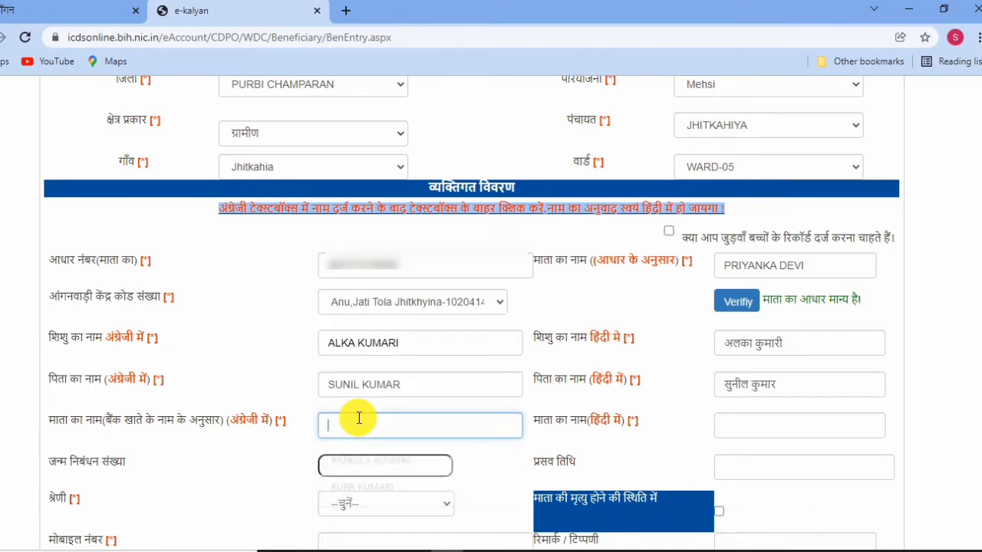
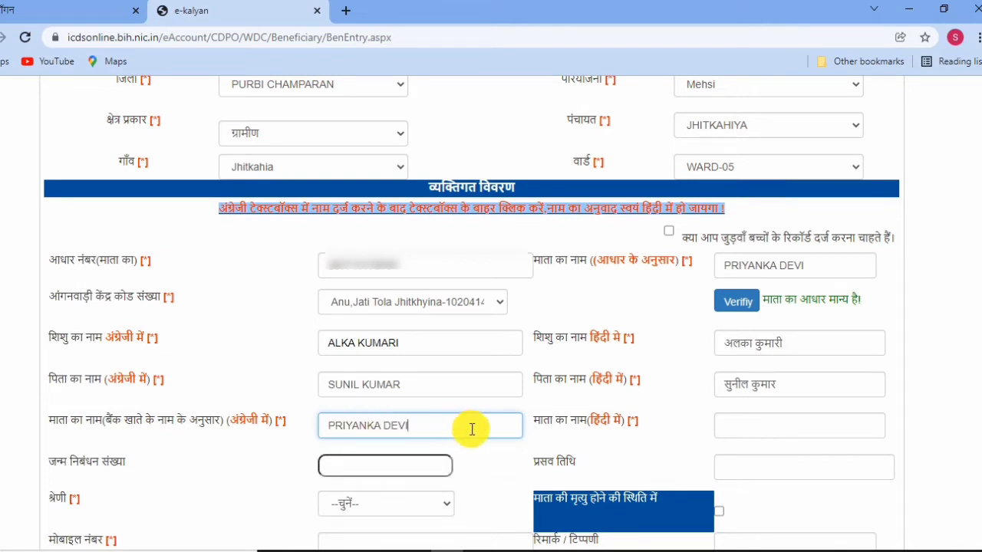
{"action": "left_click", "coordinate": [535, 443]}
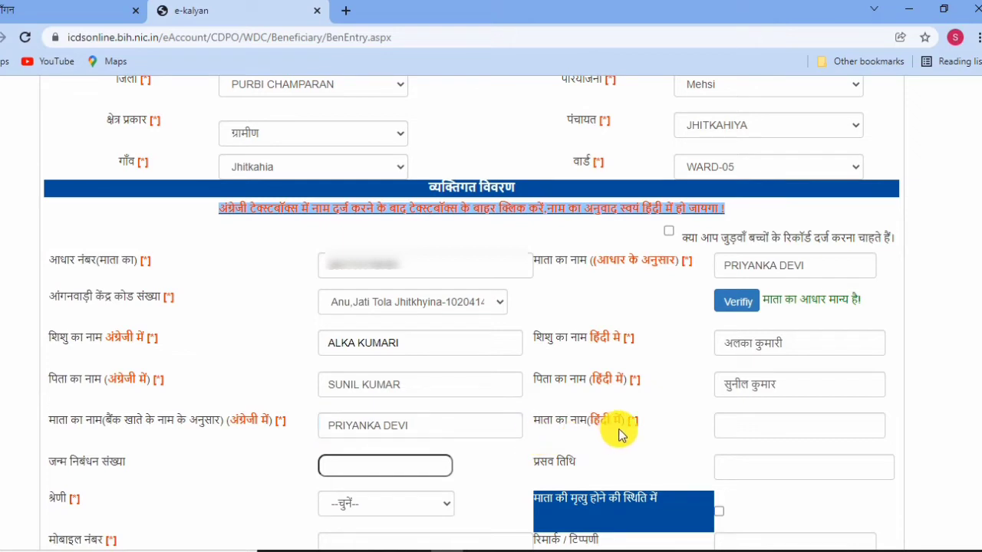
{"action": "left_click", "coordinate": [745, 422]}
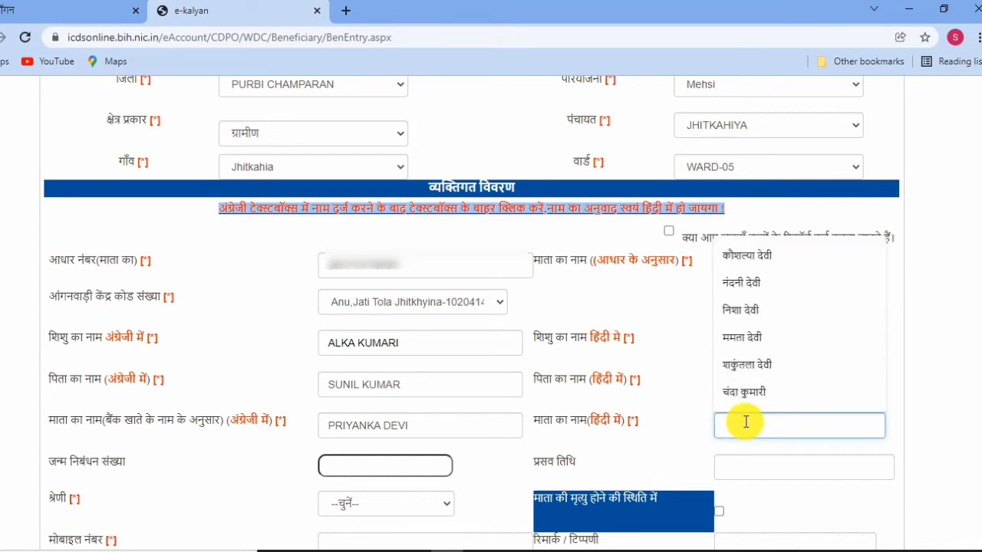
{"action": "type", "text": "P"}
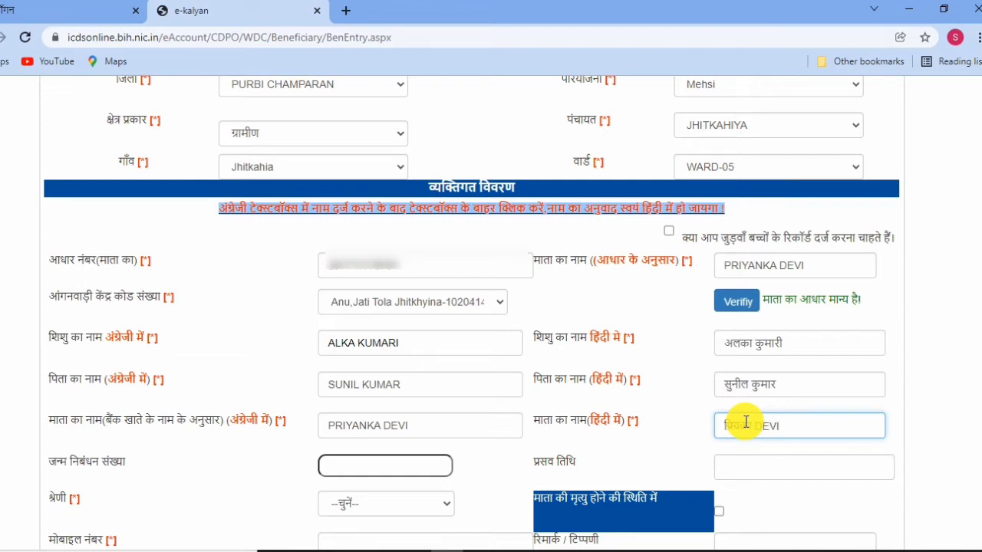
{"action": "left_click", "coordinate": [653, 461]}
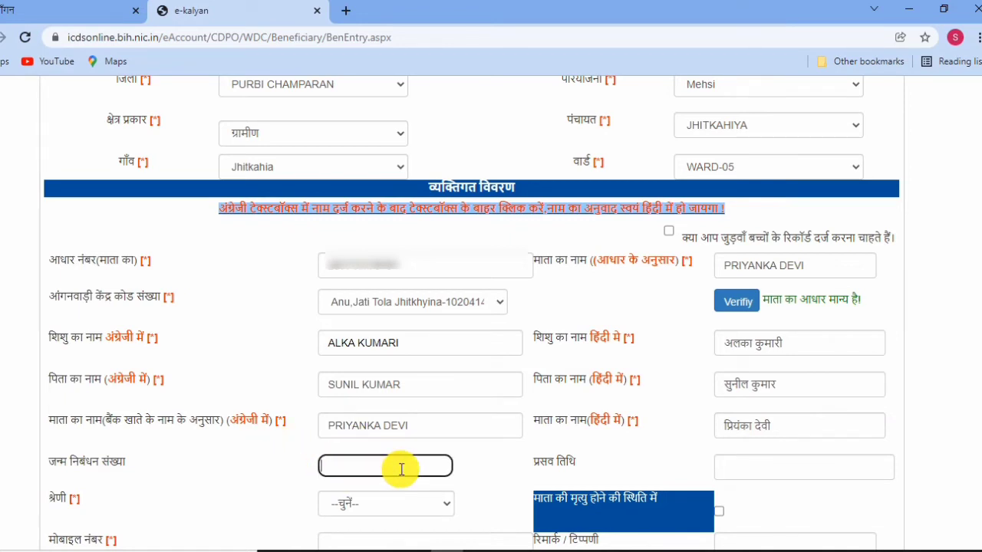
Focus the birth registration number field and bring up the birth certificate PDF.
{"action": "left_click", "coordinate": [801, 529]}
{"action": "scroll", "coordinate": [800, 528], "scroll_direction": "down", "scroll_amount": 3}
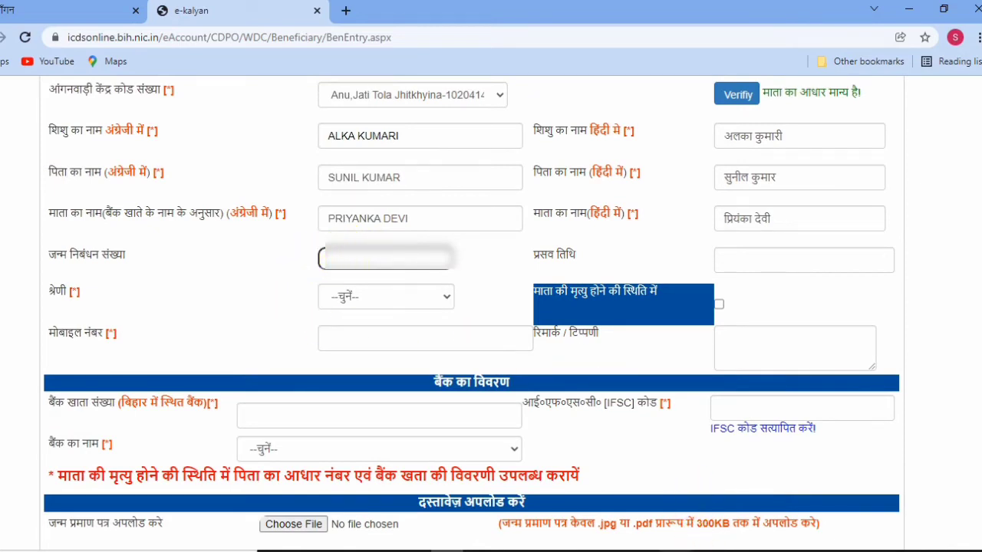
{"action": "left_click", "coordinate": [687, 551]}
{"action": "scroll", "coordinate": [579, 364], "scroll_direction": "up", "scroll_amount": 6}
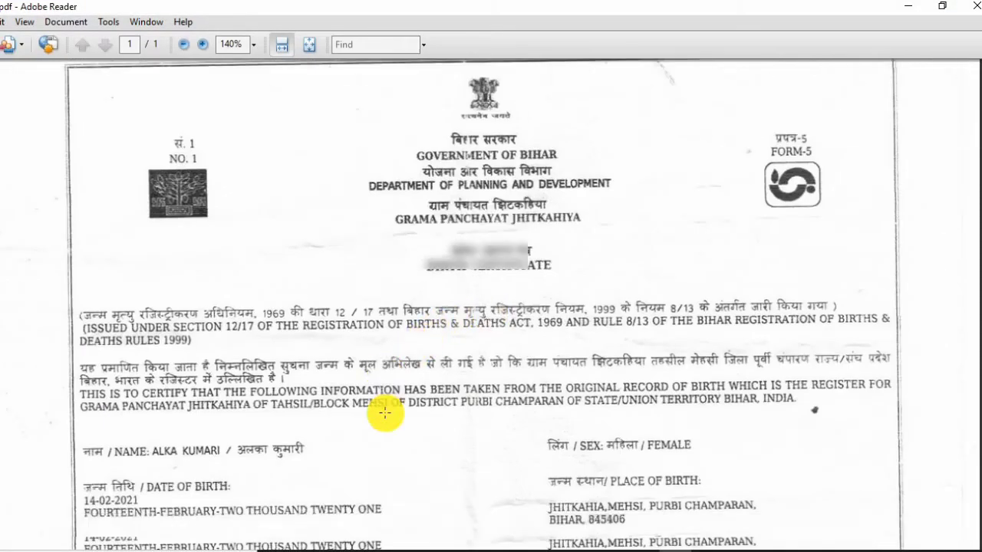
Copy the registration number from the birth certificate and return to the e-Kalyan form.
{"action": "scroll", "coordinate": [341, 426], "scroll_direction": "down", "scroll_amount": 7}
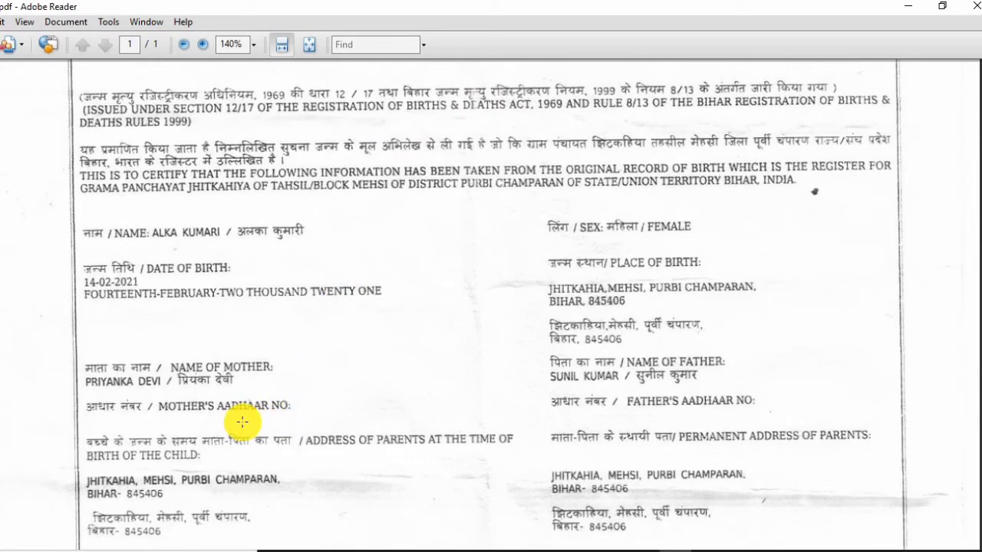
{"action": "scroll", "coordinate": [243, 422], "scroll_direction": "down", "scroll_amount": 2}
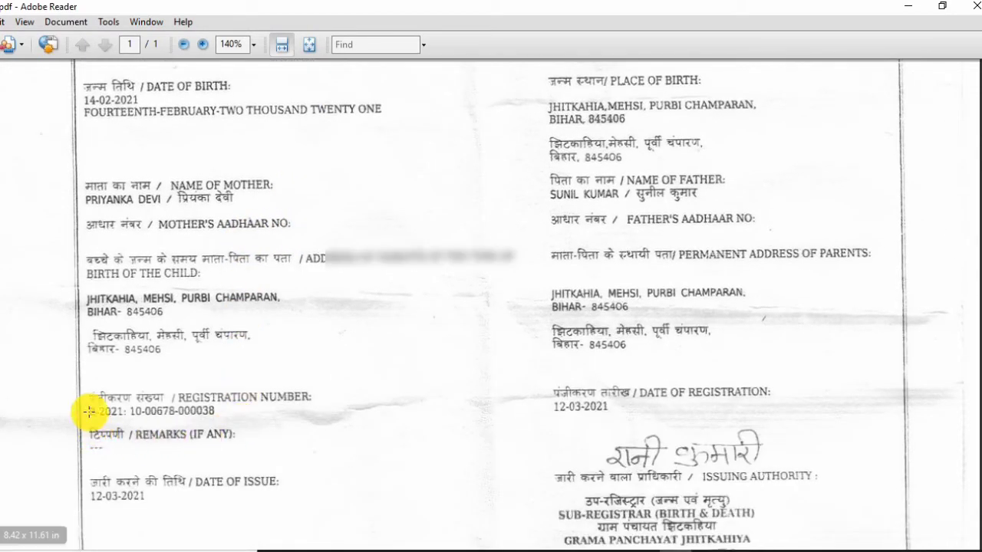
{"action": "left_click_drag", "start_coordinate": [90, 408], "coordinate": [211, 418]}
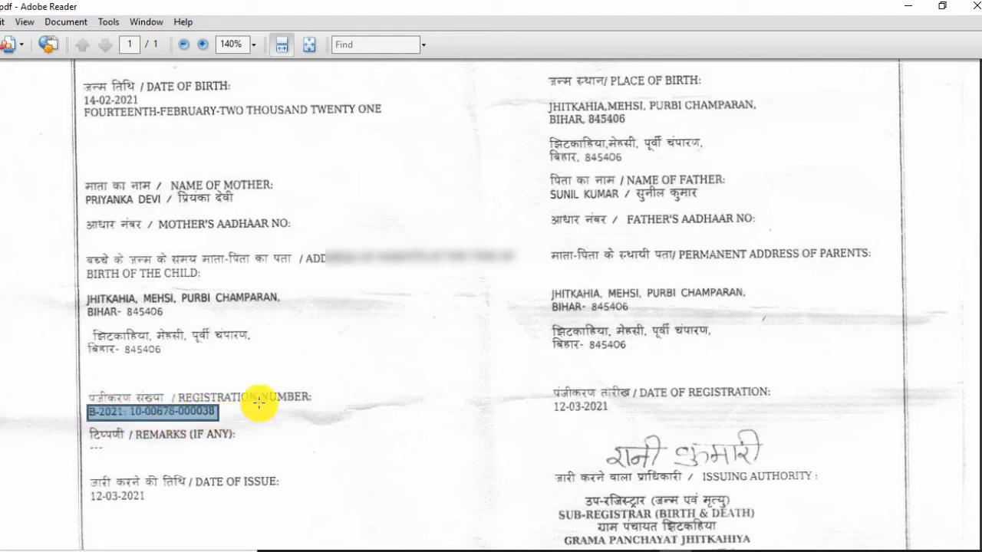
{"action": "key", "text": "ctrl+a"}
{"action": "left_click", "coordinate": [345, 420]}
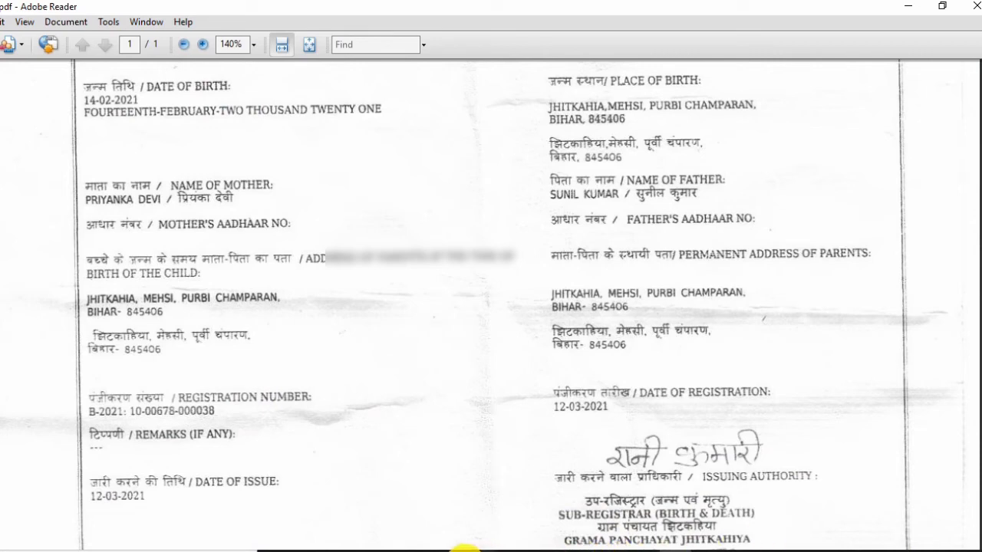
{"action": "left_click", "coordinate": [464, 550]}
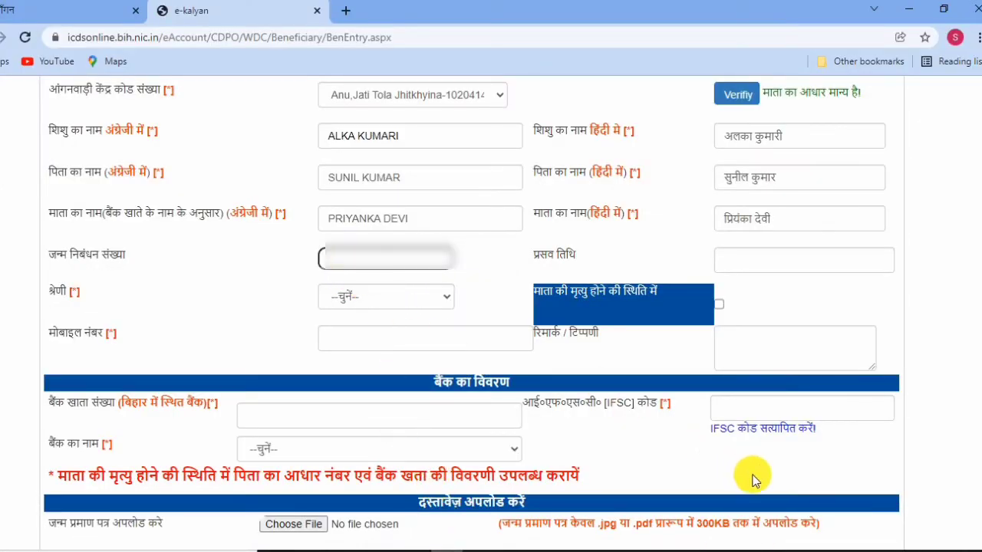
Paste the birth registration number and set the delivery date to 14-Feb-2021.
{"action": "key", "text": "ctrl+v"}
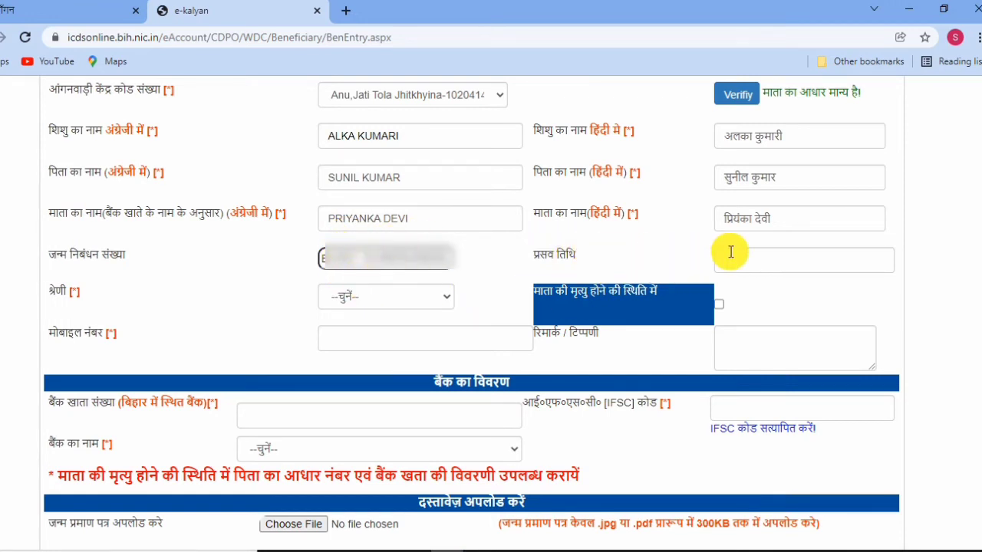
{"action": "left_click", "coordinate": [765, 263]}
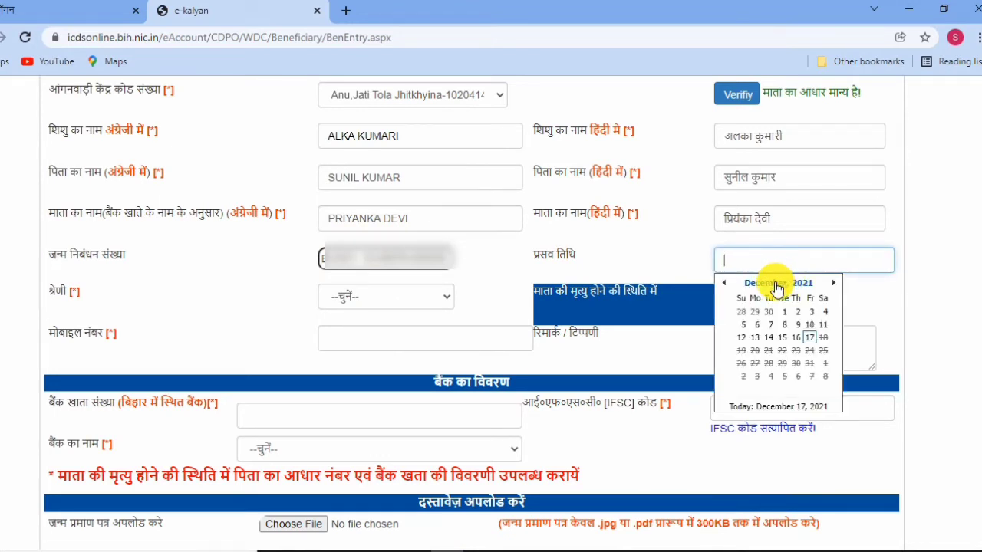
{"action": "left_click", "coordinate": [777, 286]}
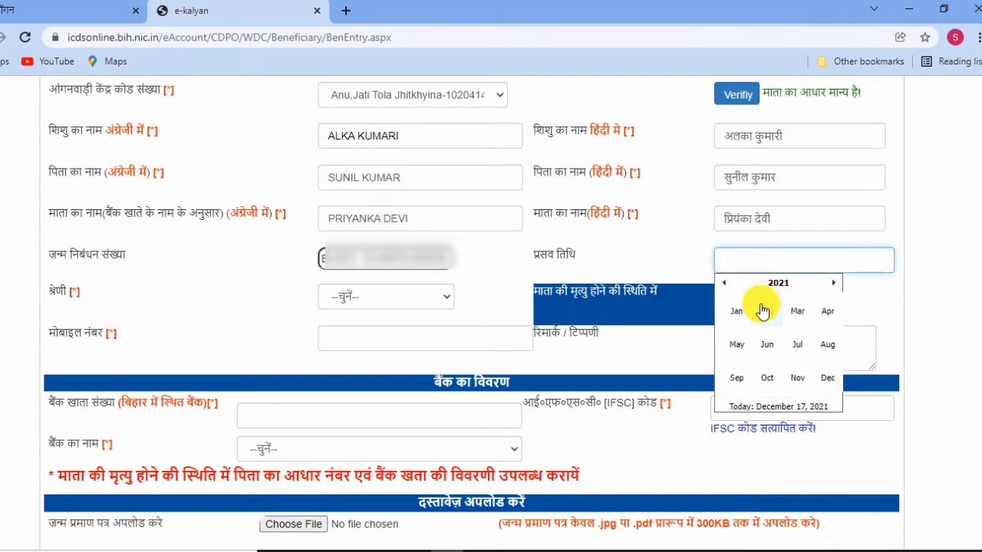
{"action": "left_click", "coordinate": [764, 312]}
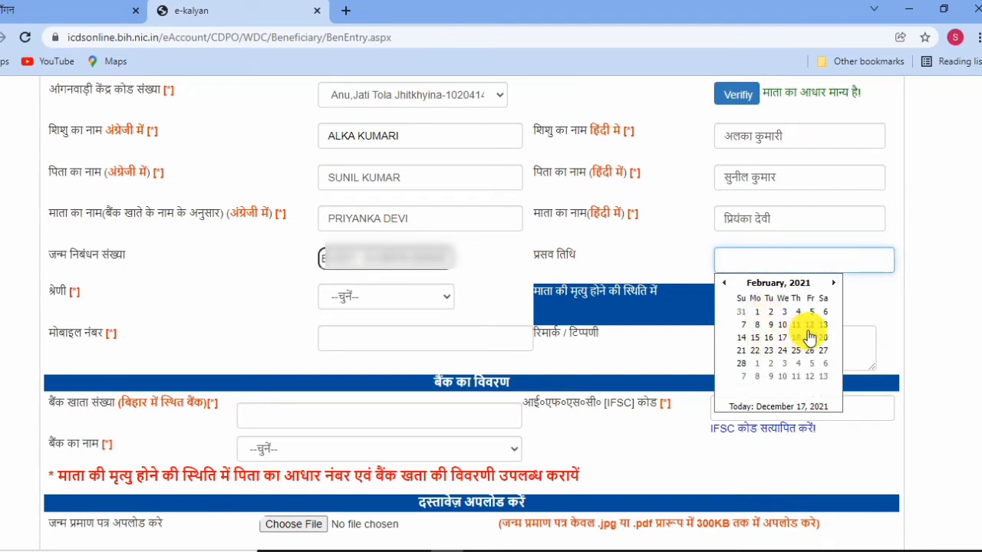
{"action": "left_click", "coordinate": [742, 339]}
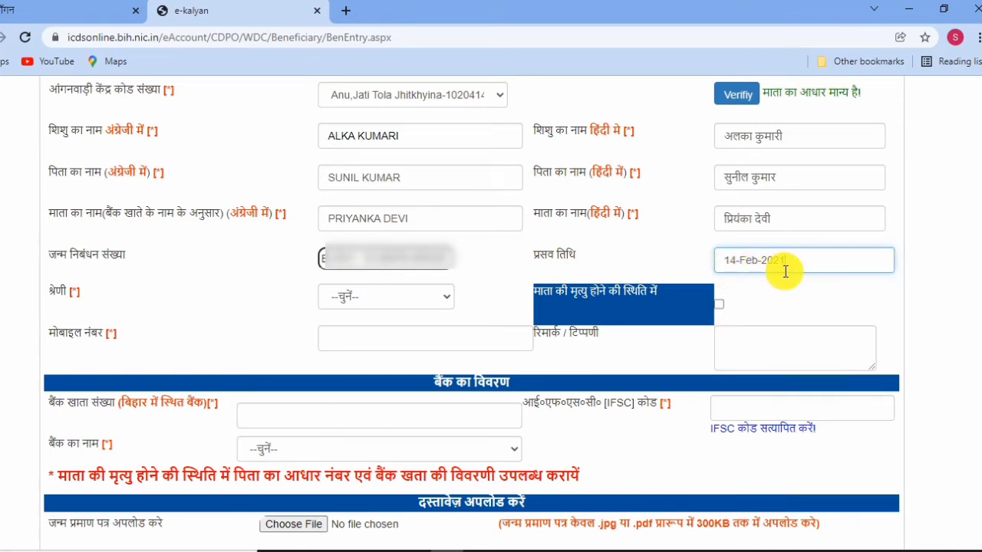
Set the category to OBC and paste in the mobile number.
{"action": "left_click", "coordinate": [335, 305]}
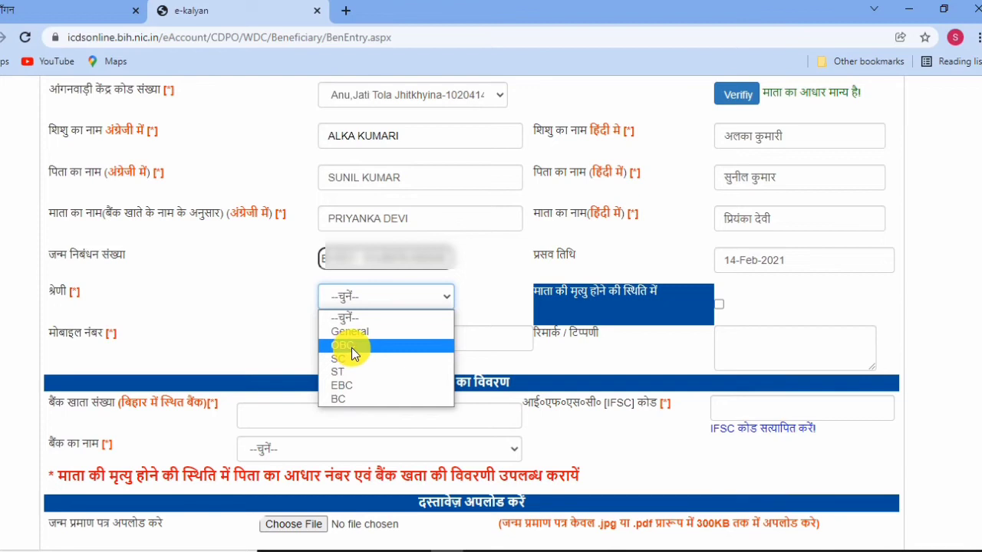
{"action": "left_click", "coordinate": [351, 347]}
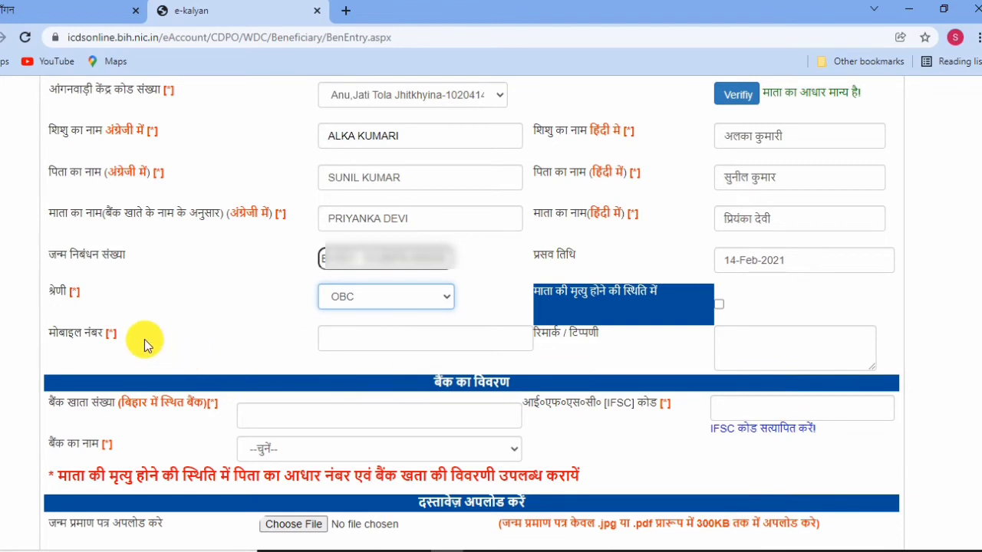
{"action": "left_click_drag", "start_coordinate": [114, 309], "coordinate": [55, 304]}
{"action": "left_click", "coordinate": [57, 306]}
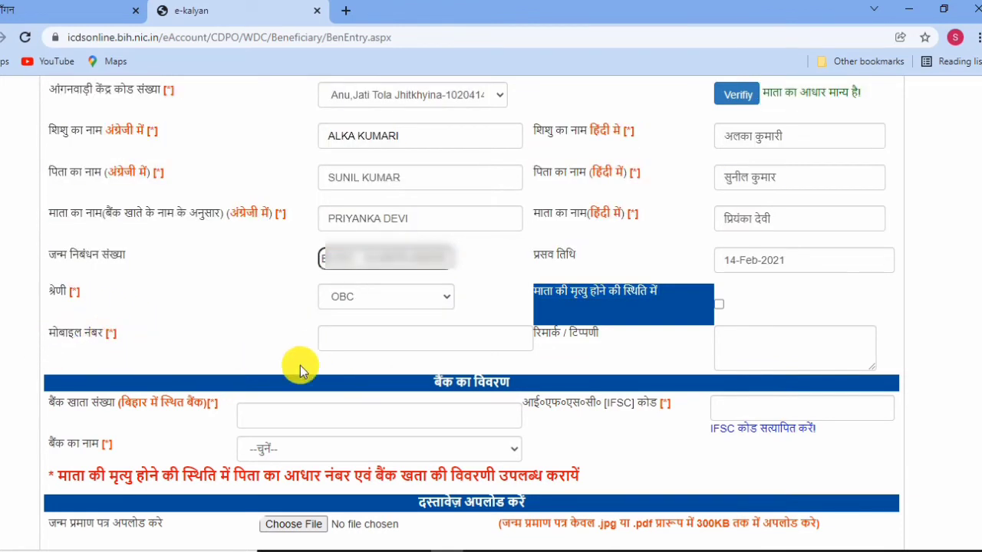
{"action": "left_click", "coordinate": [350, 335]}
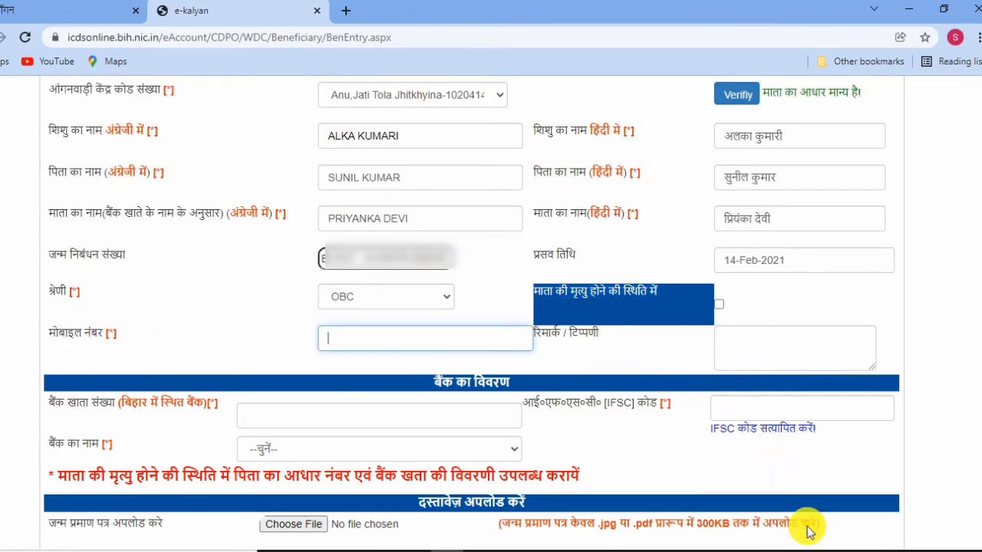
{"action": "key", "text": "ctrl+v"}
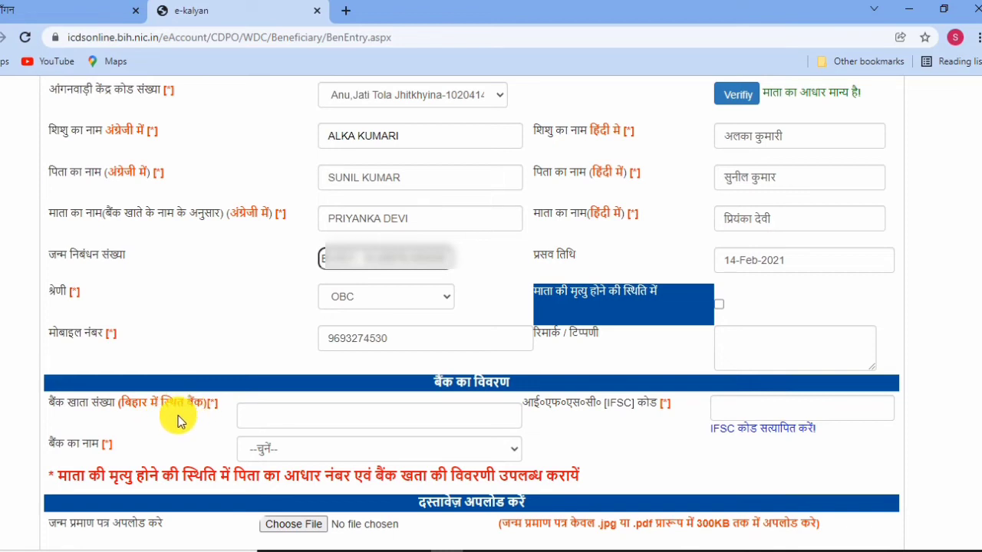
Enter the bank account number and pick IFSC IPOS0000001 so India Post Payments Bank fills in.
{"action": "left_click", "coordinate": [266, 418]}
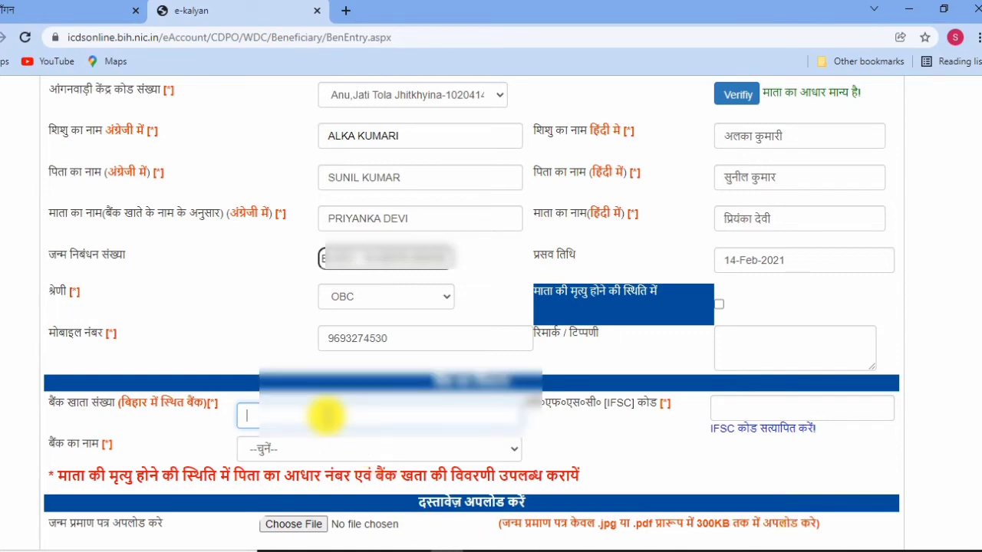
{"action": "scroll", "coordinate": [782, 529], "scroll_direction": "down", "scroll_amount": 2}
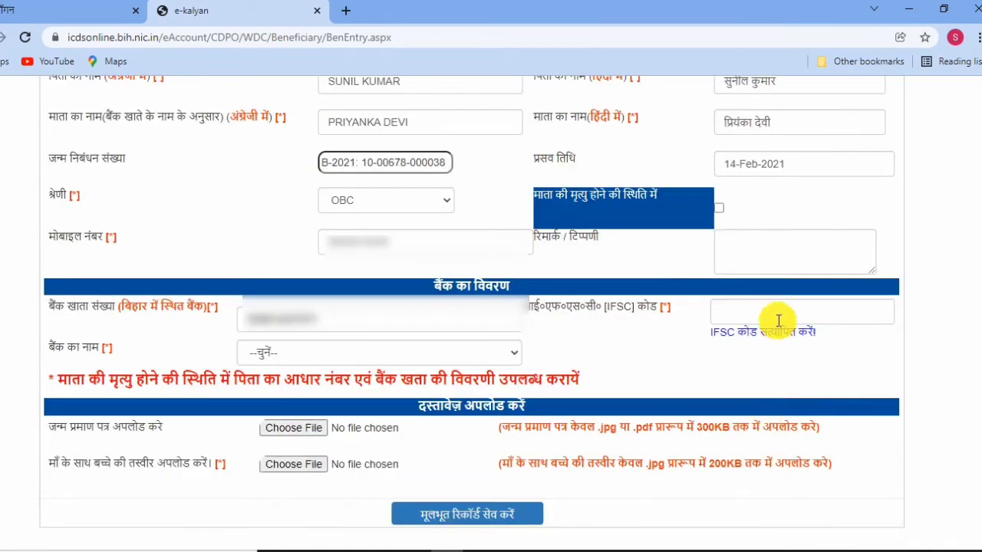
{"action": "left_click", "coordinate": [748, 313]}
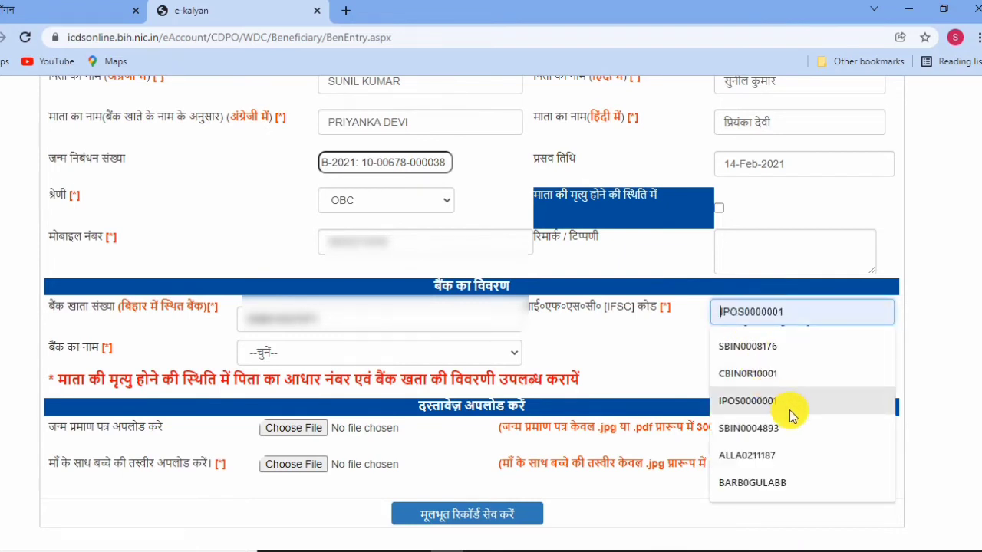
{"action": "left_click", "coordinate": [667, 379]}
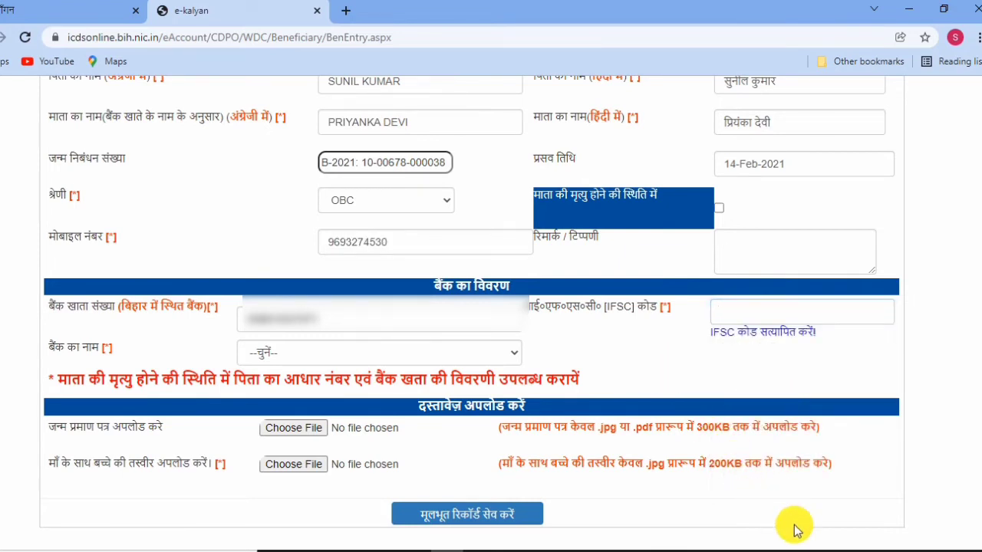
{"action": "left_click", "coordinate": [767, 312]}
{"action": "left_click", "coordinate": [759, 403]}
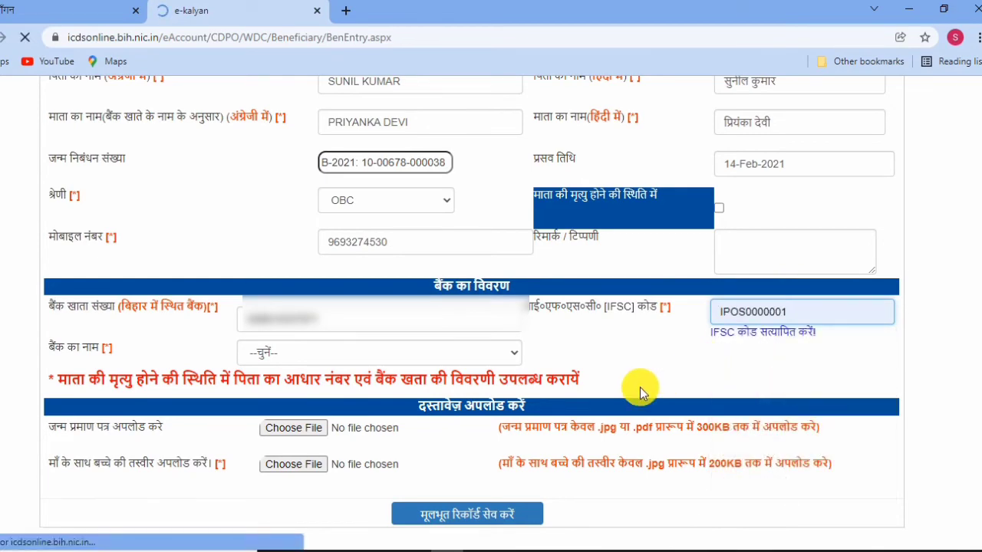
{"action": "scroll", "coordinate": [698, 387], "scroll_direction": "down", "scroll_amount": 2}
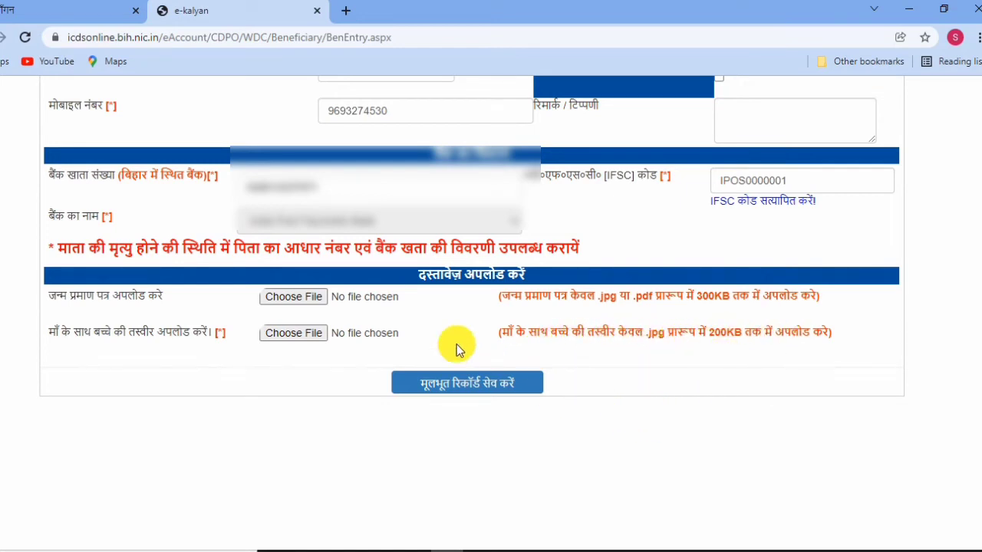
Attach birth.pdf from the Desktop as the birth certificate.
{"action": "left_click", "coordinate": [308, 303]}
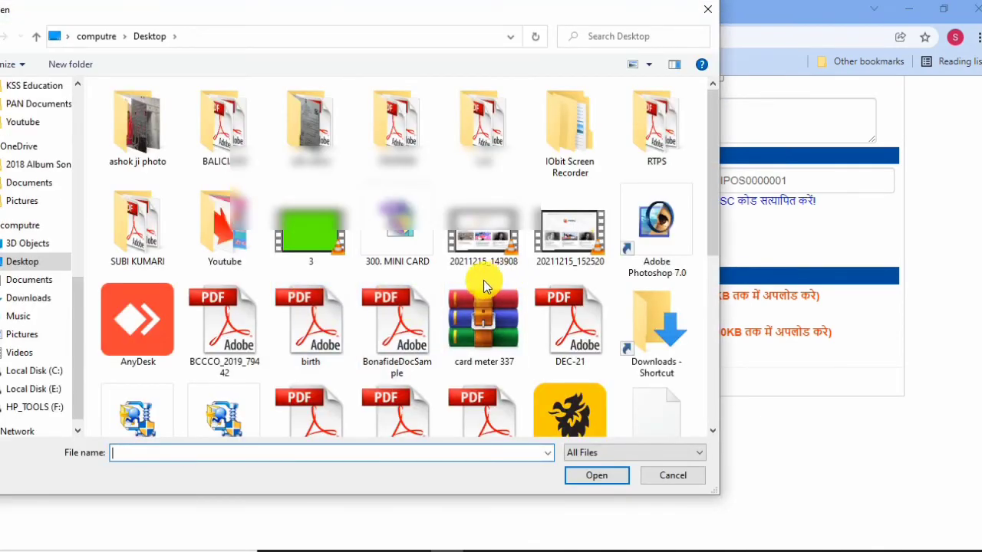
{"action": "scroll", "coordinate": [444, 323], "scroll_direction": "down", "scroll_amount": 2}
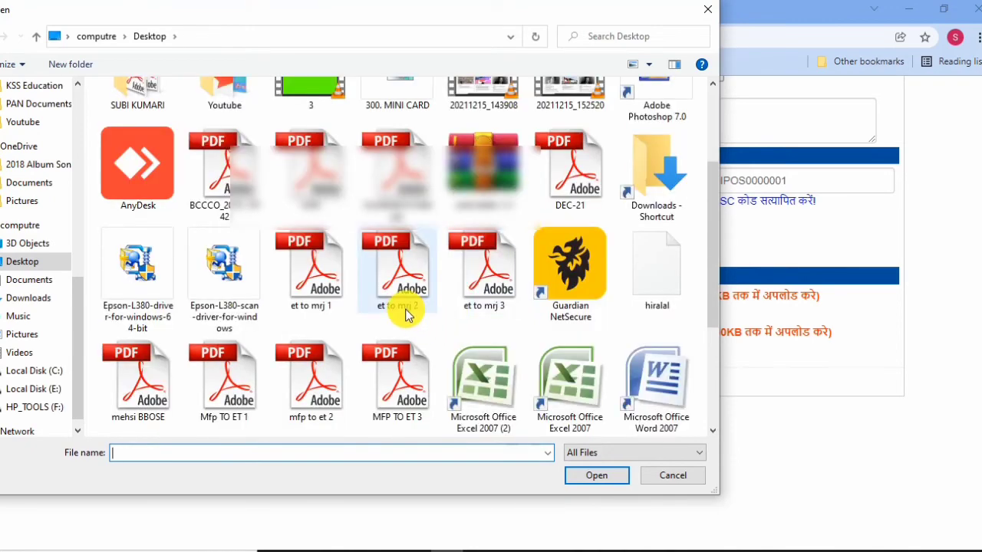
{"action": "left_click", "coordinate": [326, 187]}
{"action": "double_click", "coordinate": [326, 186]}
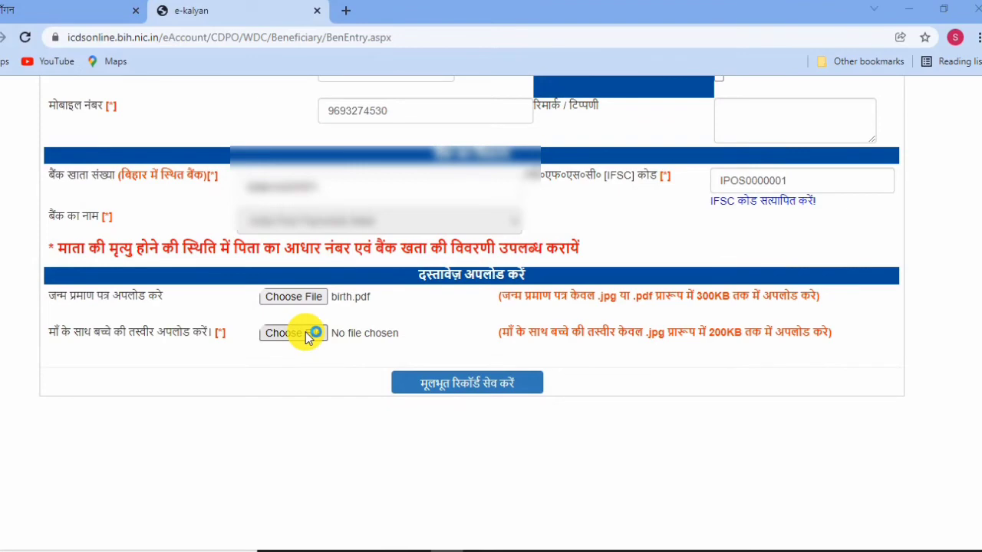
Attach phot9.jpg as the mother-with-child photo and save the basic record.
{"action": "left_click", "coordinate": [306, 335]}
{"action": "scroll", "coordinate": [376, 316], "scroll_direction": "down", "scroll_amount": 5}
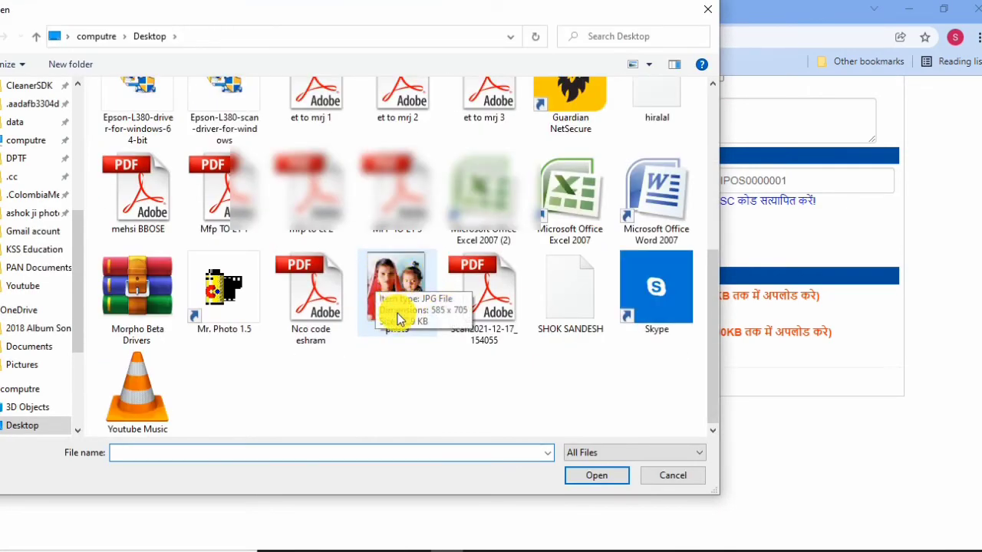
{"action": "double_click", "coordinate": [403, 296]}
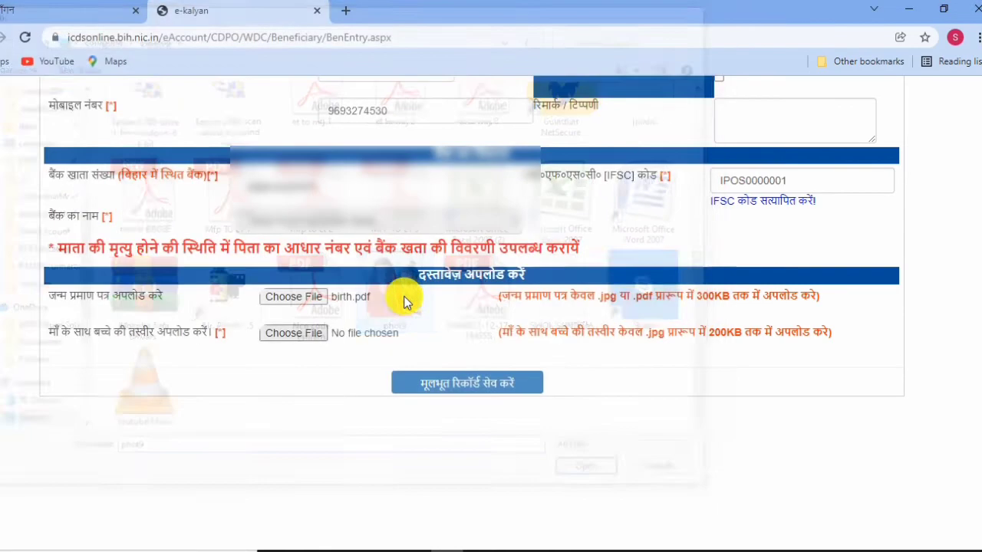
{"action": "left_click", "coordinate": [471, 383]}
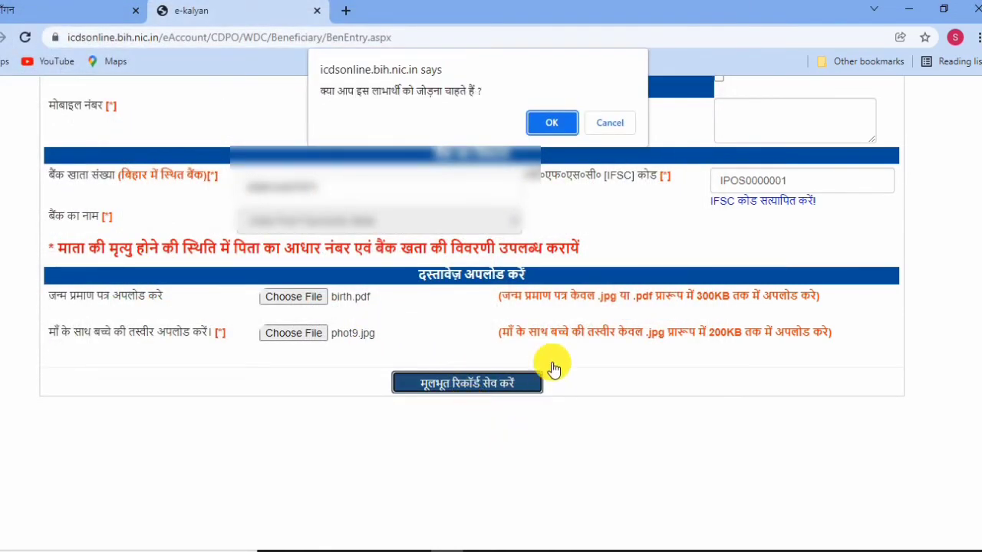
Confirm adding the beneficiary and print the registration success page showing the new User ID.
{"action": "left_click", "coordinate": [553, 119]}
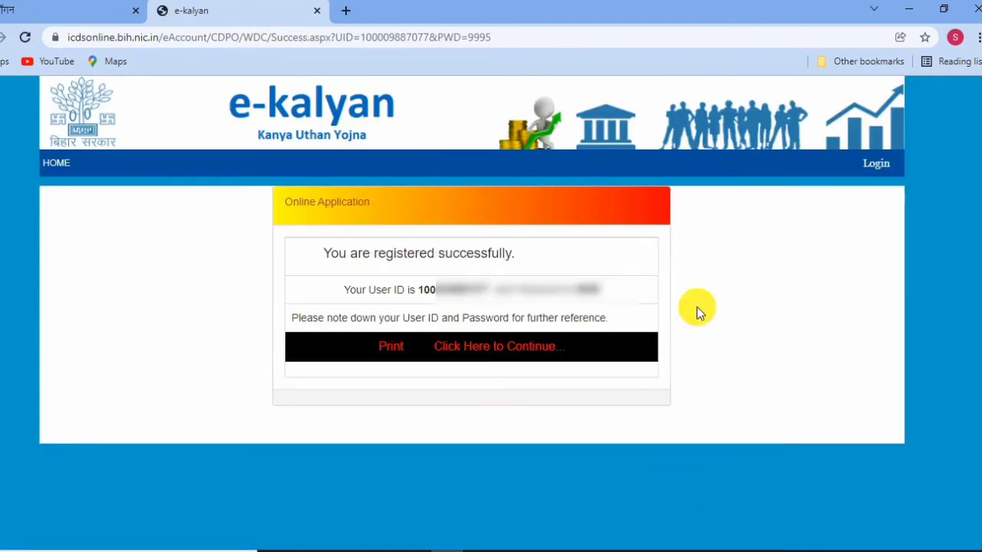
{"action": "left_click", "coordinate": [397, 357]}
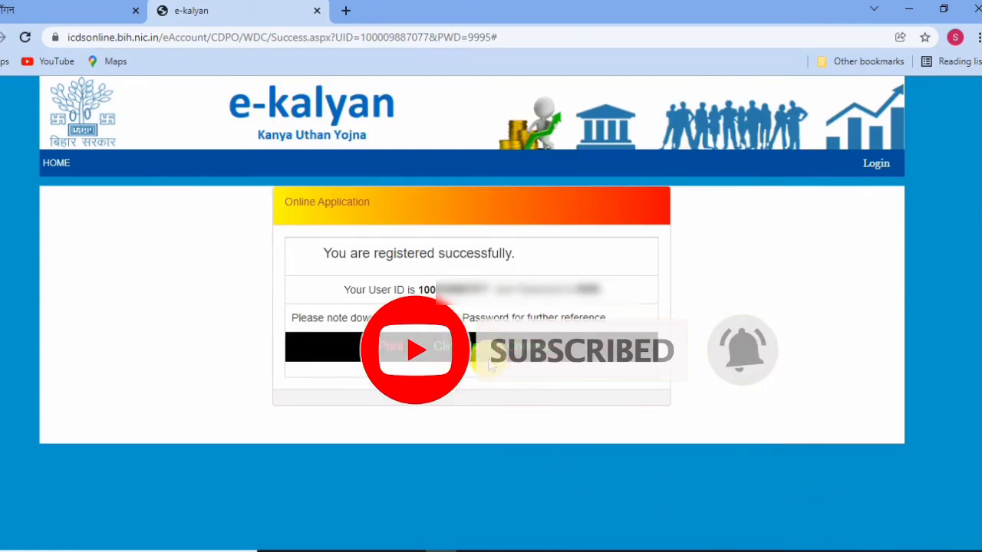
Log in with the pasted beneficiary user ID, the account password and the captcha code.
{"action": "left_click", "coordinate": [508, 393]}
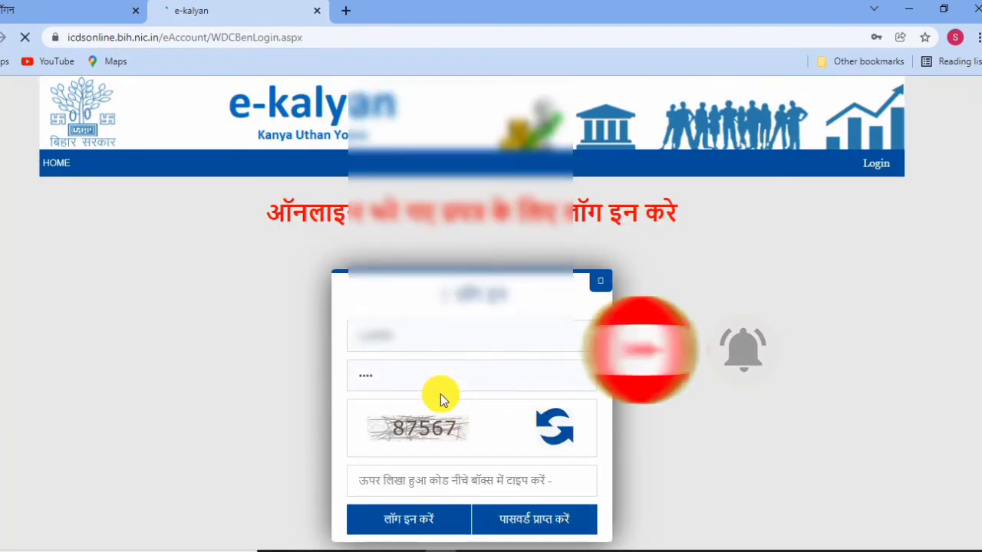
{"action": "left_click", "coordinate": [409, 333]}
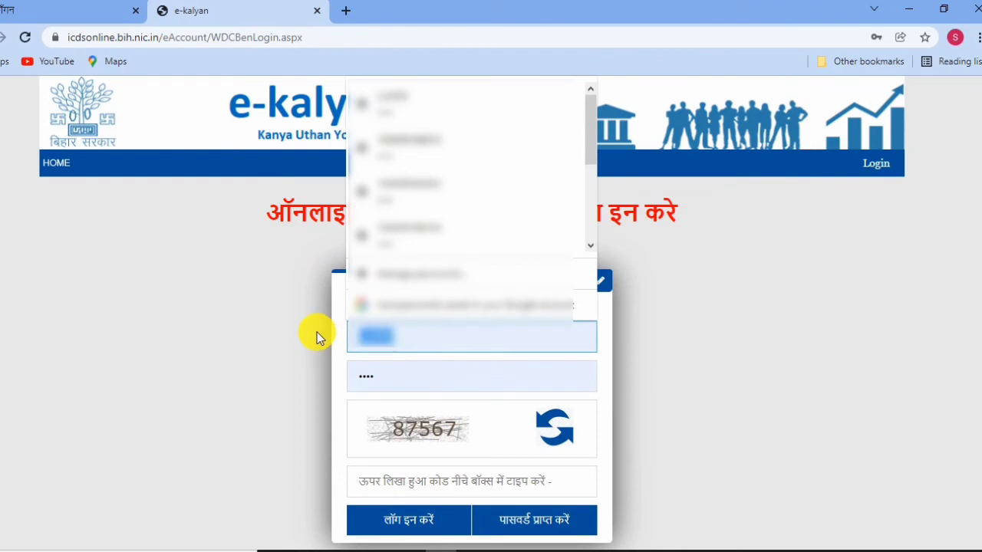
{"action": "key", "text": "ctrl+v"}
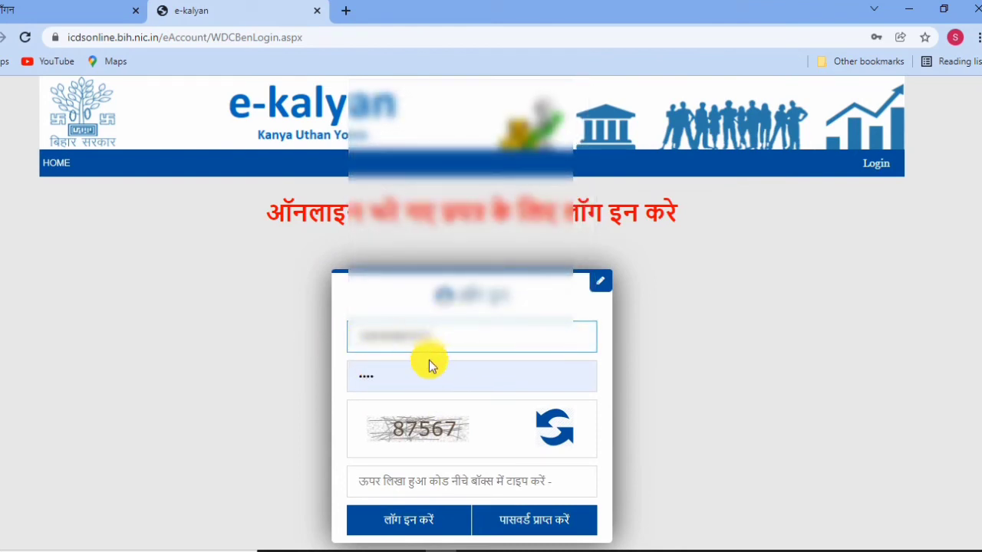
{"action": "left_click_drag", "start_coordinate": [403, 375], "coordinate": [355, 376]}
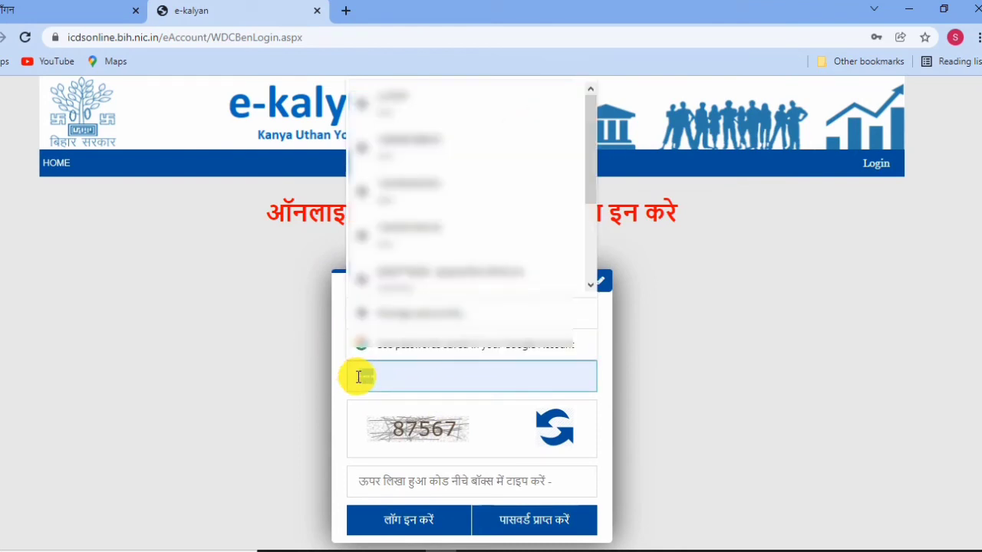
{"action": "key", "text": "BackSpace"}
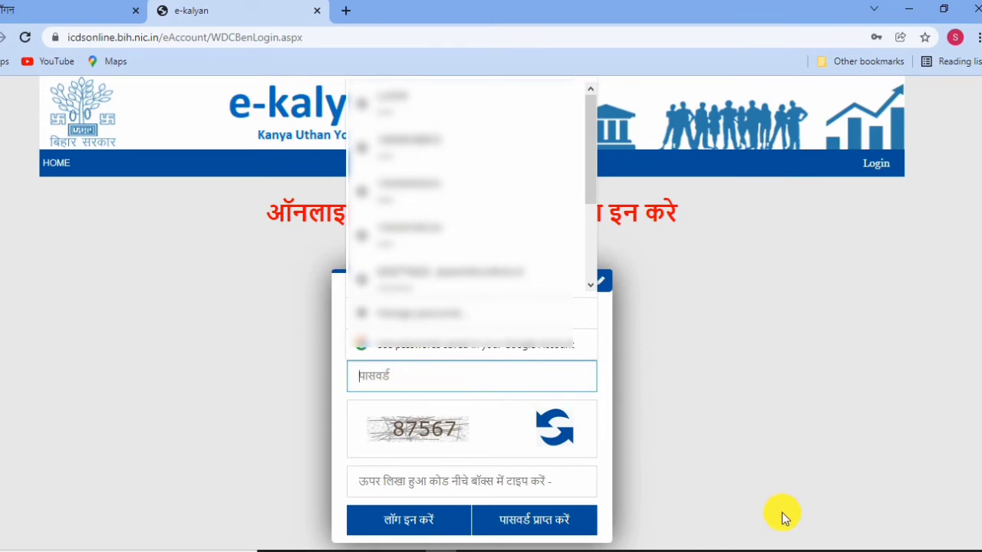
{"action": "key", "text": "ctrl+v"}
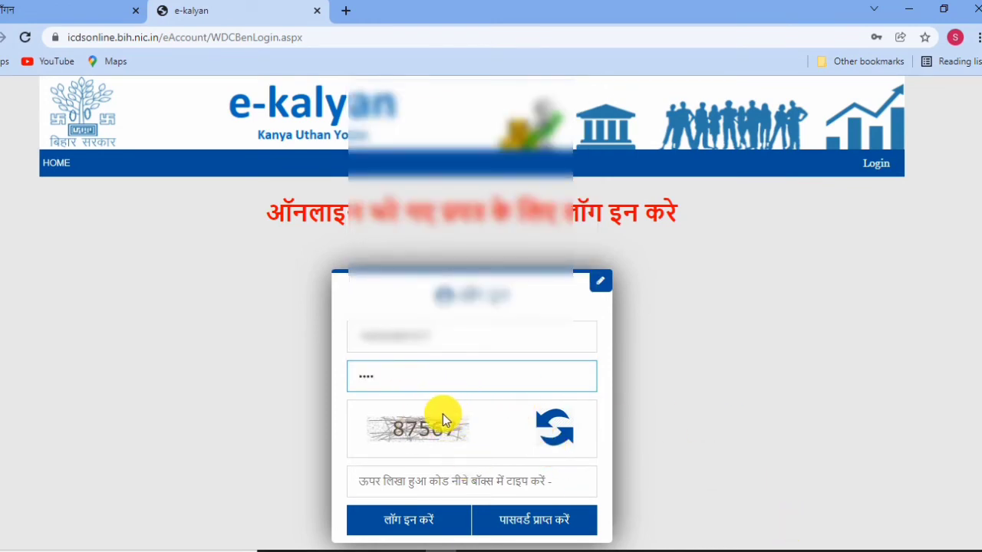
{"action": "left_click", "coordinate": [443, 483]}
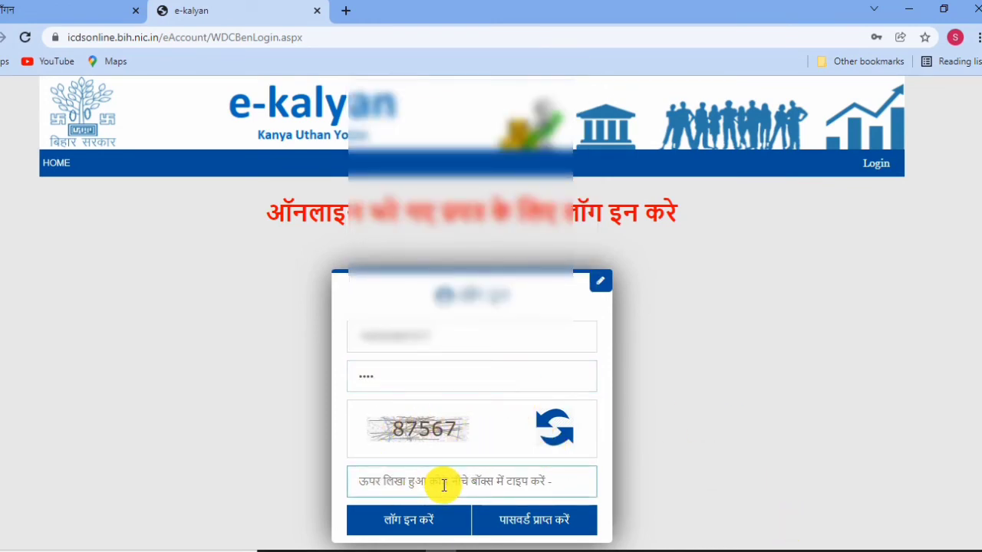
{"action": "type", "text": "87567"}
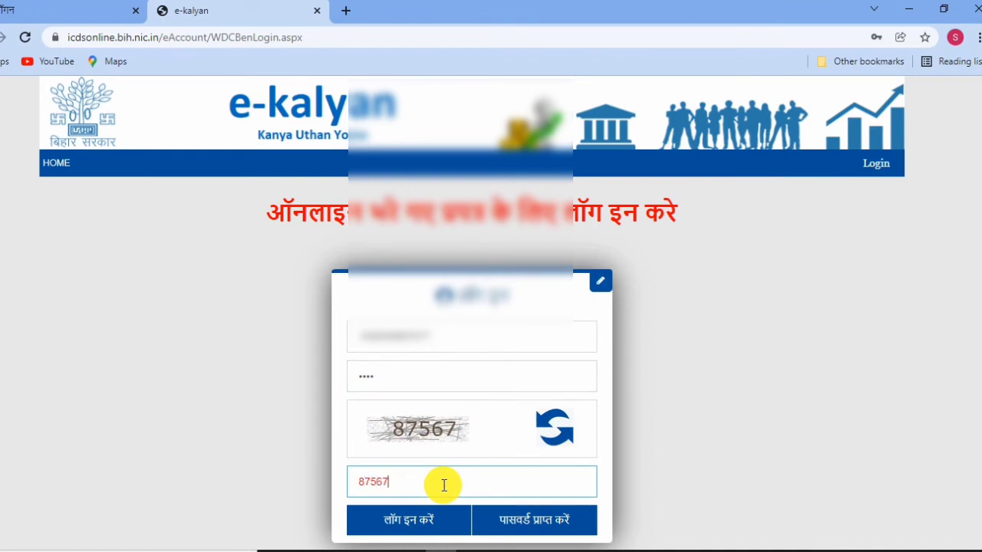
{"action": "left_click", "coordinate": [418, 518]}
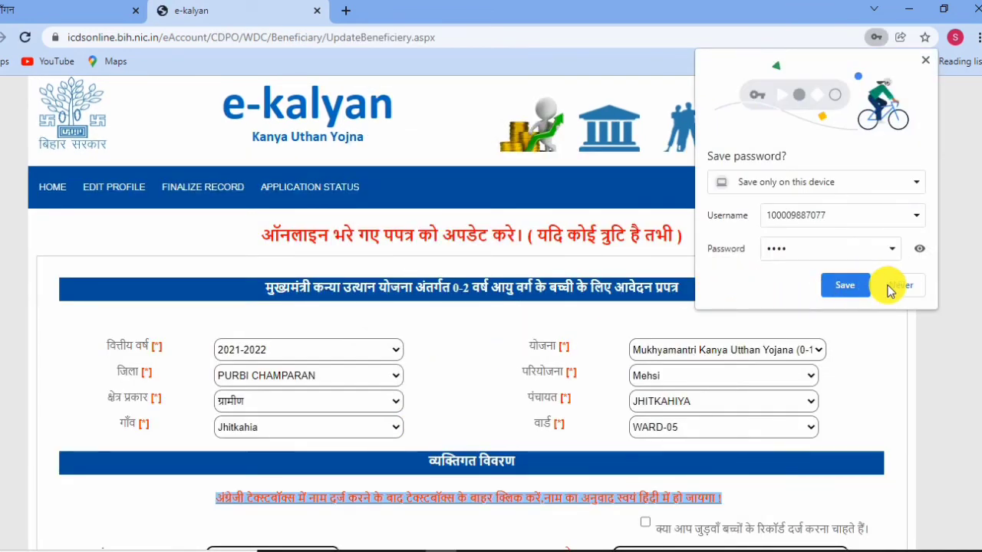
Decline Chrome's password save, review the saved form, and go to 'रिकॉर्ड को अंतिम रूप दें'.
{"action": "left_click", "coordinate": [899, 290]}
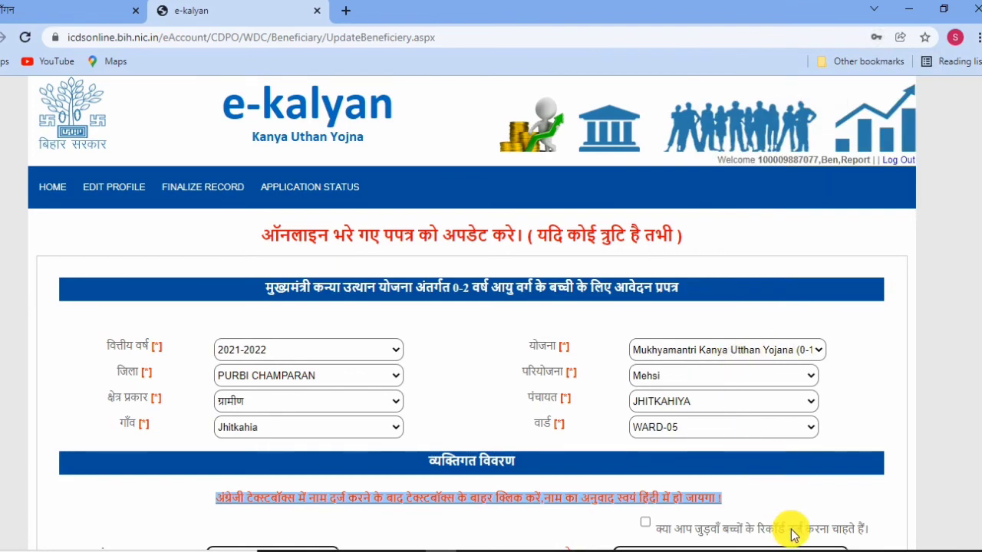
{"action": "scroll", "coordinate": [386, 377], "scroll_direction": "down", "scroll_amount": 4}
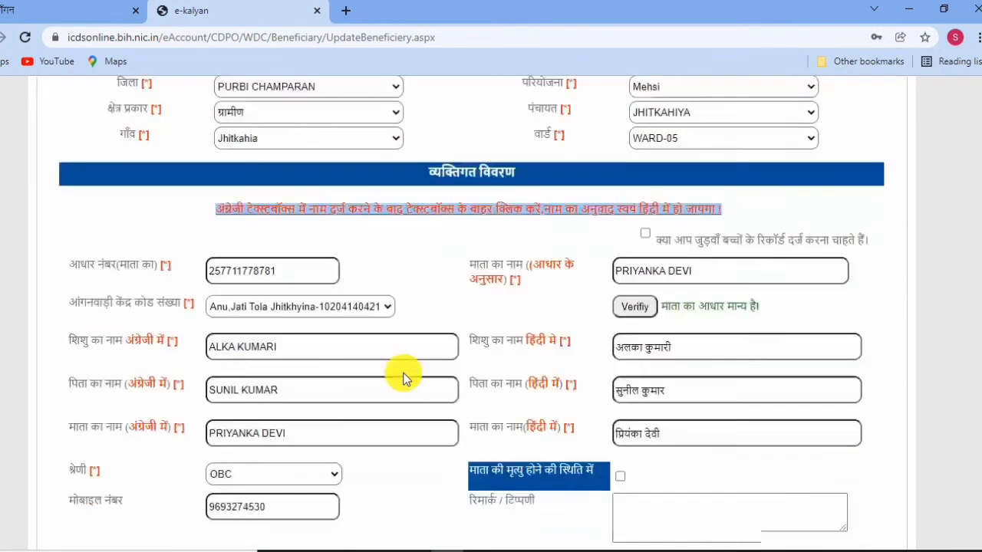
{"action": "scroll", "coordinate": [422, 471], "scroll_direction": "down", "scroll_amount": 2}
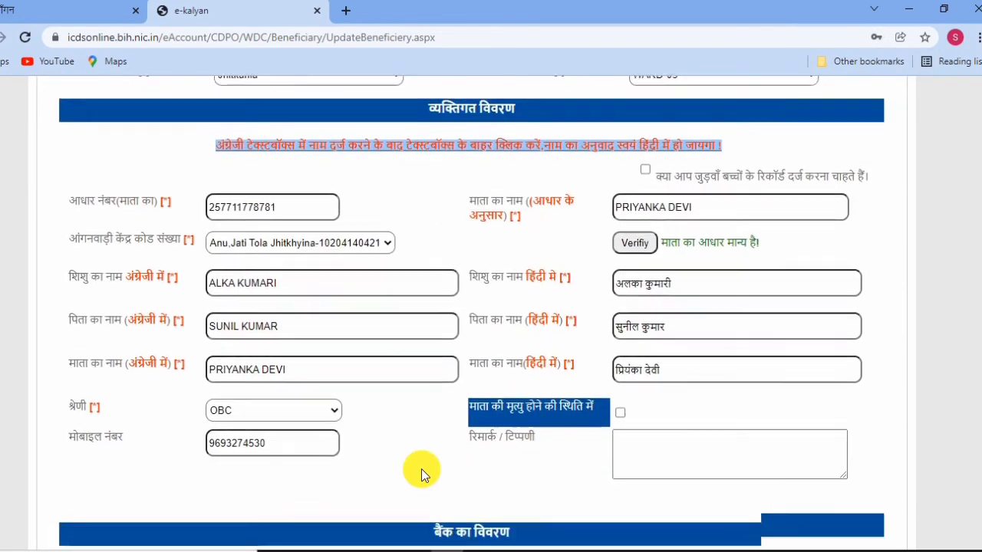
{"action": "scroll", "coordinate": [407, 438], "scroll_direction": "down", "scroll_amount": 2}
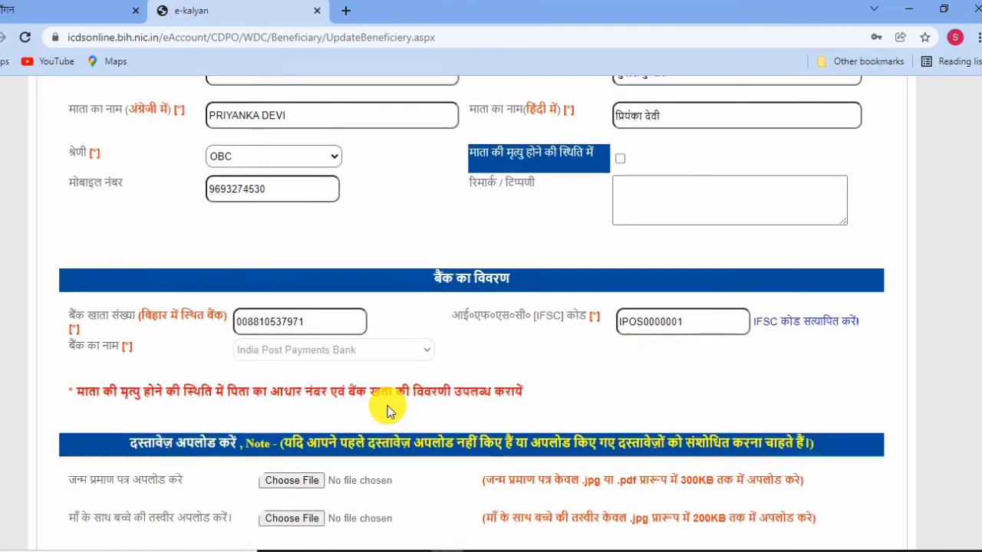
{"action": "scroll", "coordinate": [389, 408], "scroll_direction": "down", "scroll_amount": 1}
{"action": "scroll", "coordinate": [294, 415], "scroll_direction": "down", "scroll_amount": 1}
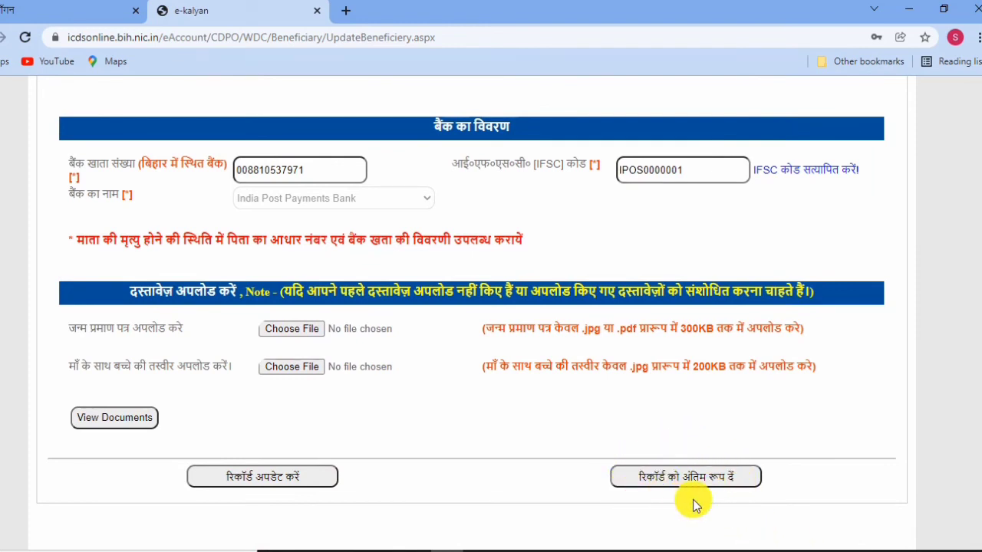
{"action": "left_click", "coordinate": [695, 475]}
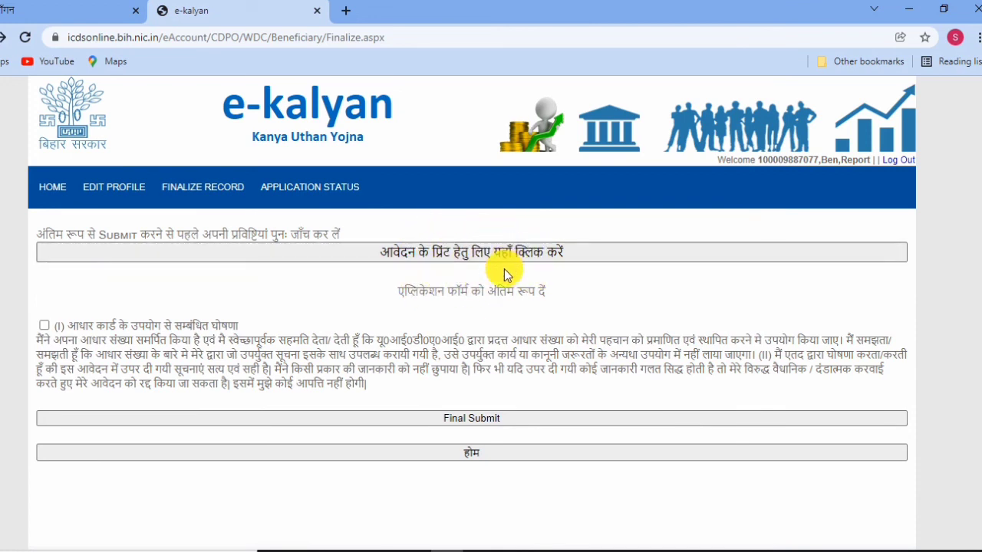
Accept the Aadhaar-use declaration and Final Submit the application, confirming both prompts.
{"action": "left_click", "coordinate": [45, 327]}
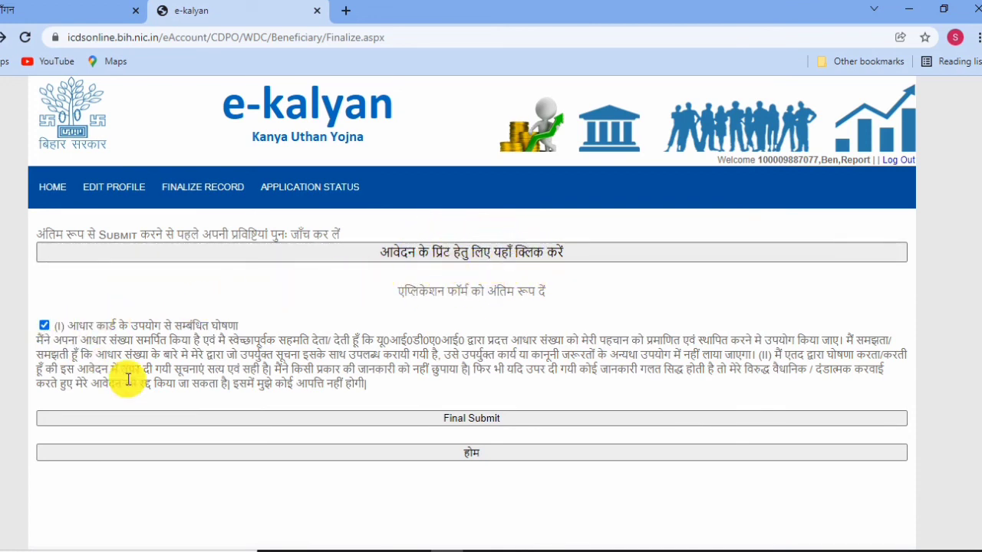
{"action": "left_click", "coordinate": [473, 422]}
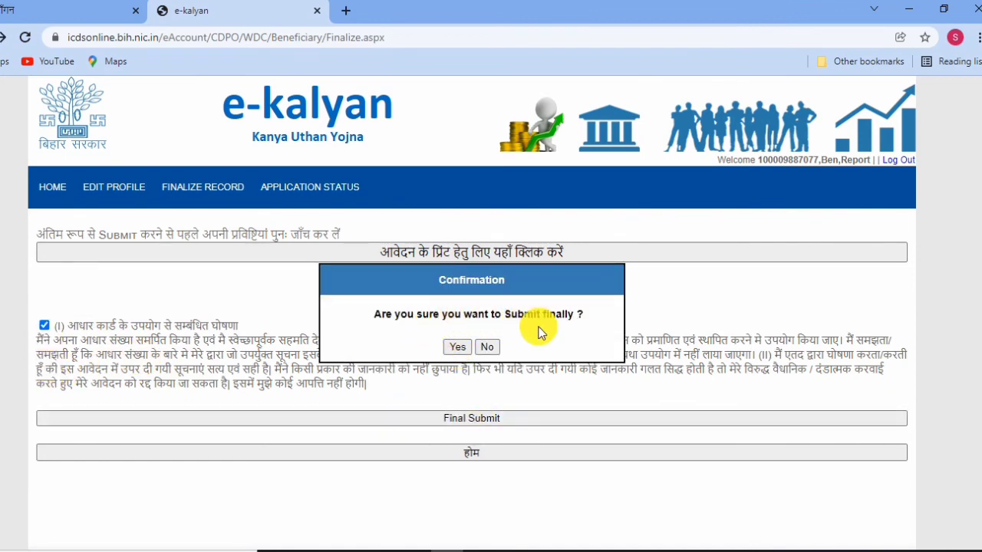
{"action": "left_click", "coordinate": [454, 347]}
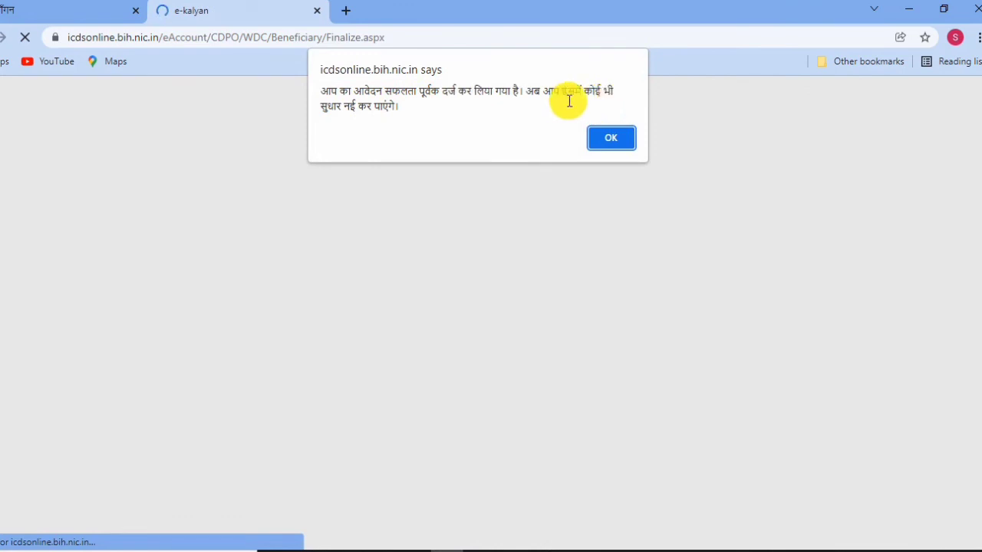
{"action": "left_click", "coordinate": [623, 142]}
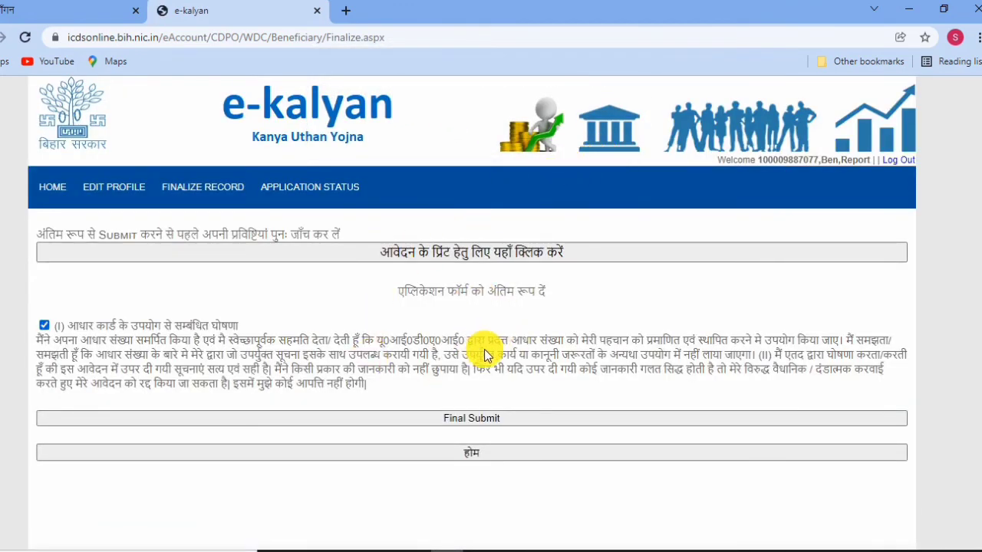
Go to the APPLICATION STATUS page.
{"action": "scroll", "coordinate": [491, 353], "scroll_direction": "down", "scroll_amount": 1}
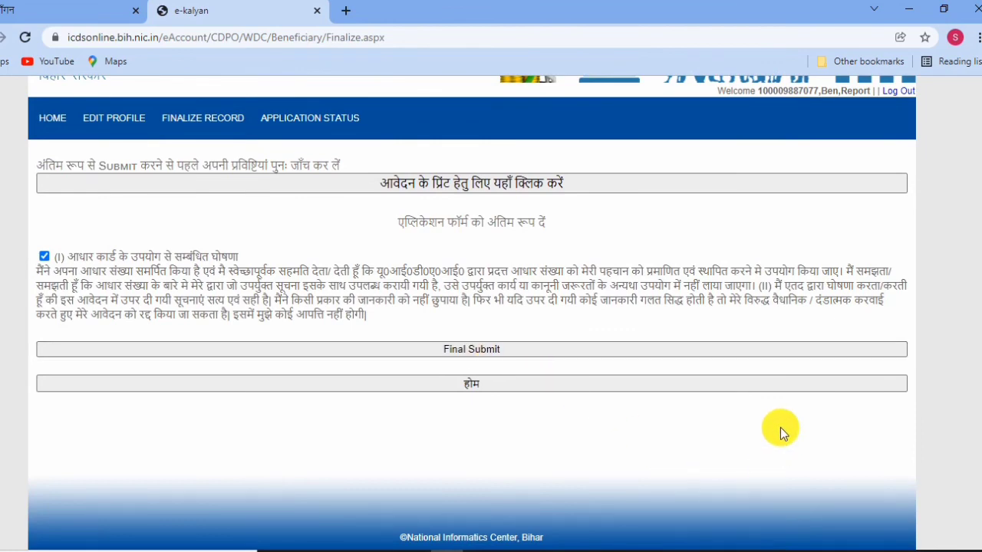
{"action": "scroll", "coordinate": [245, 282], "scroll_direction": "up", "scroll_amount": 1}
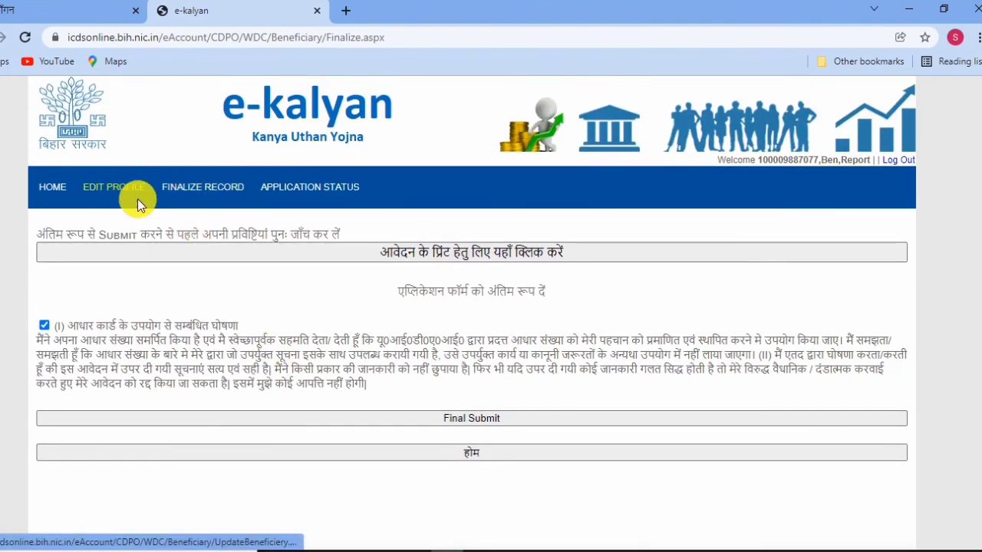
{"action": "left_click", "coordinate": [318, 194]}
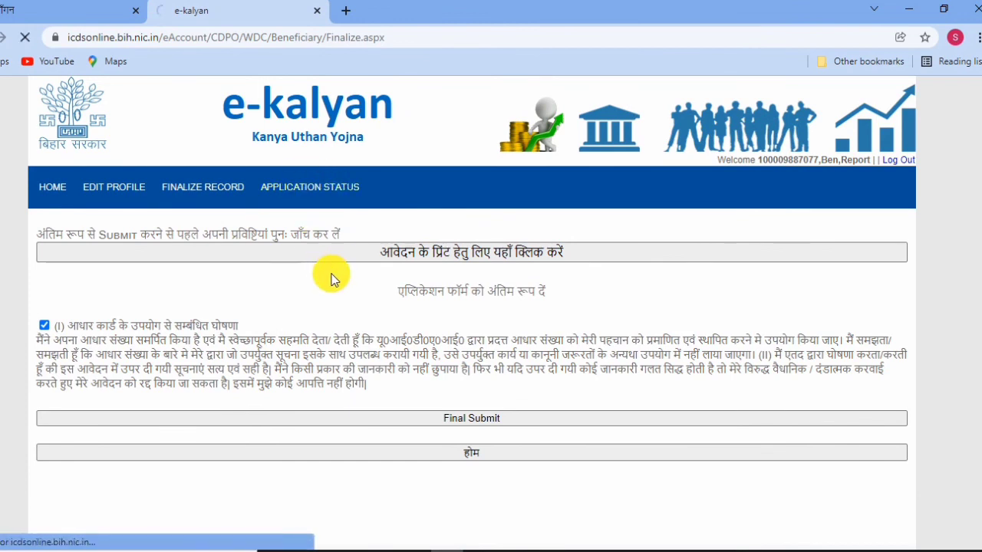